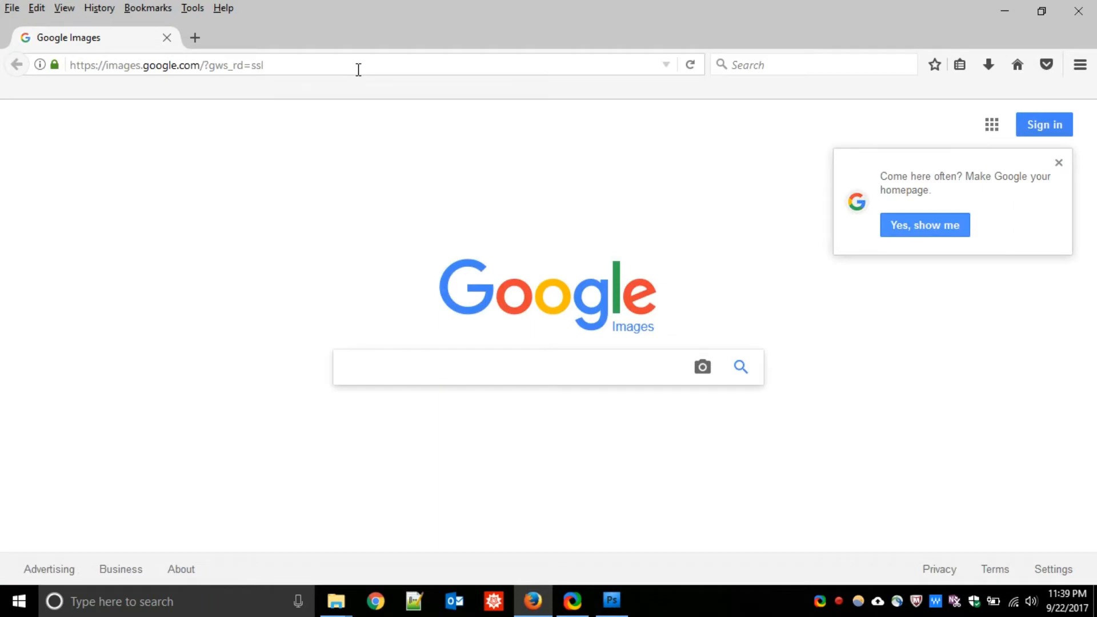
Step: Dismiss the homepage suggestion and search Google Images for "new york skyline night"
click(358, 69)
key(Return)
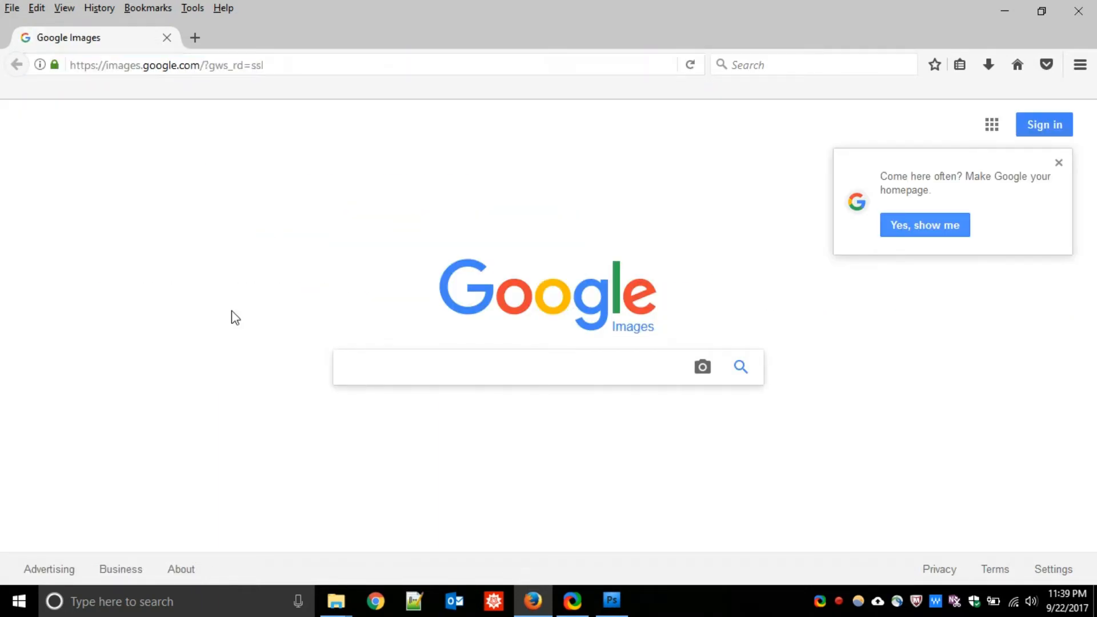
click(1063, 163)
click(480, 360)
text(new)
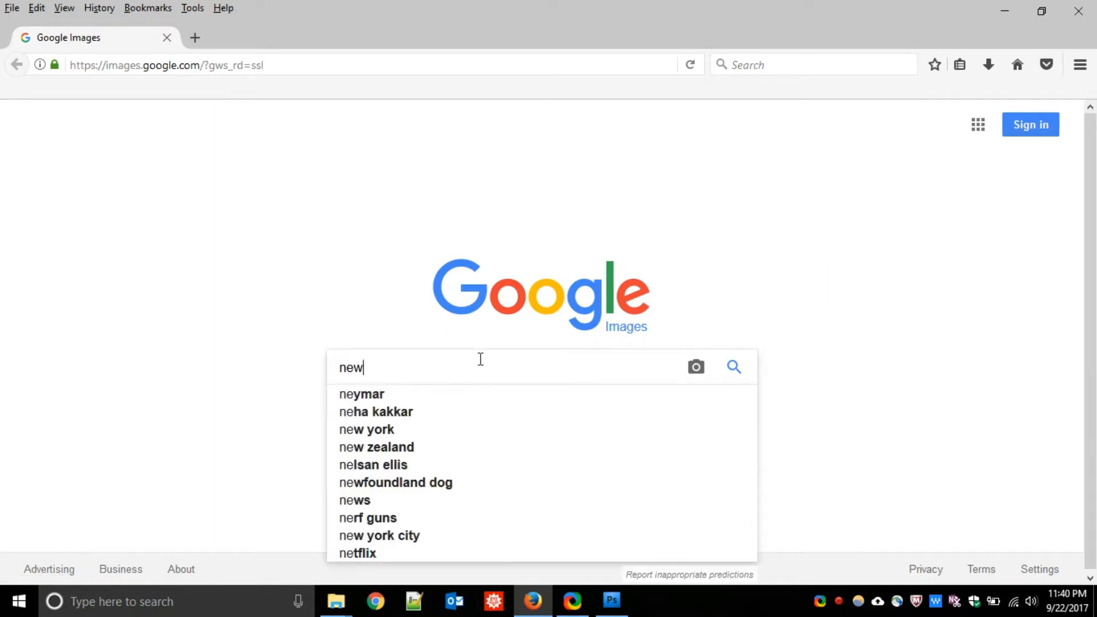
text( york skyl)
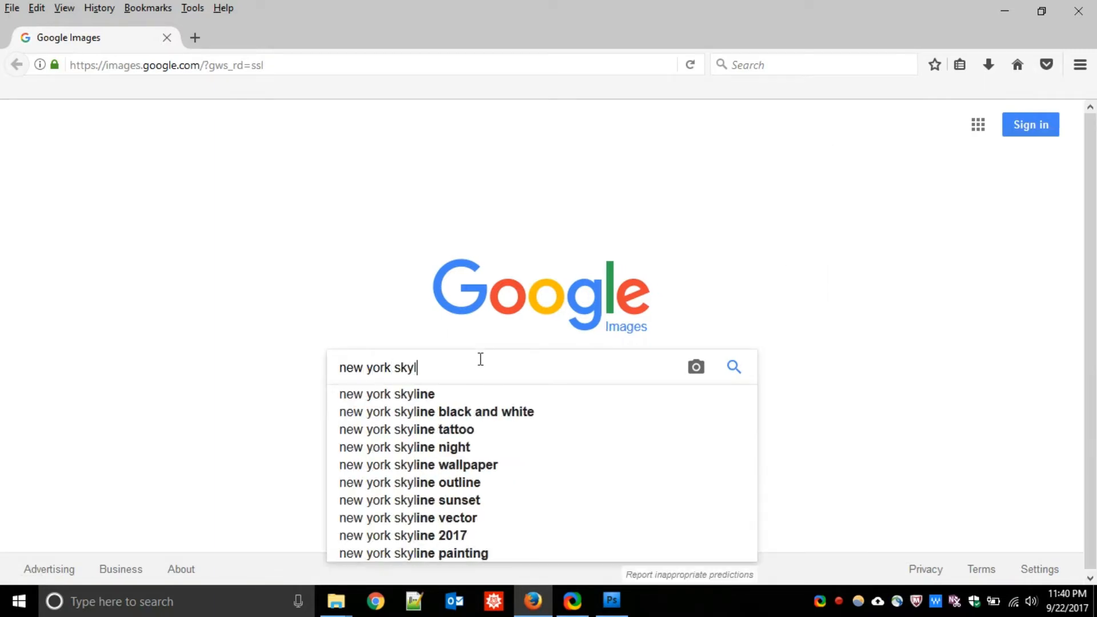
text(ine night)
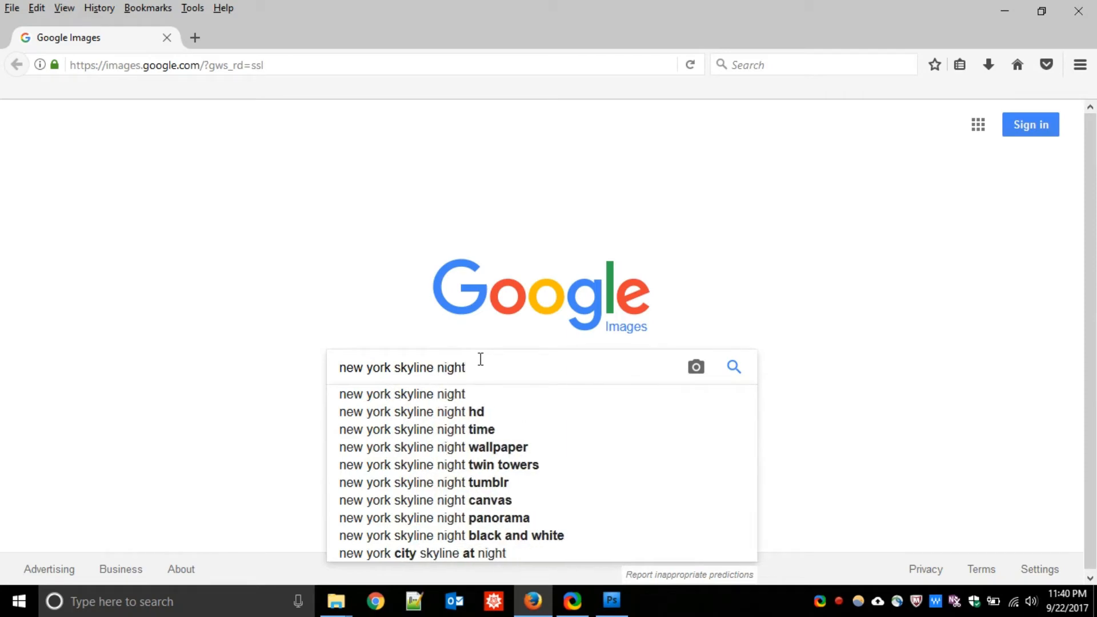
key(Return)
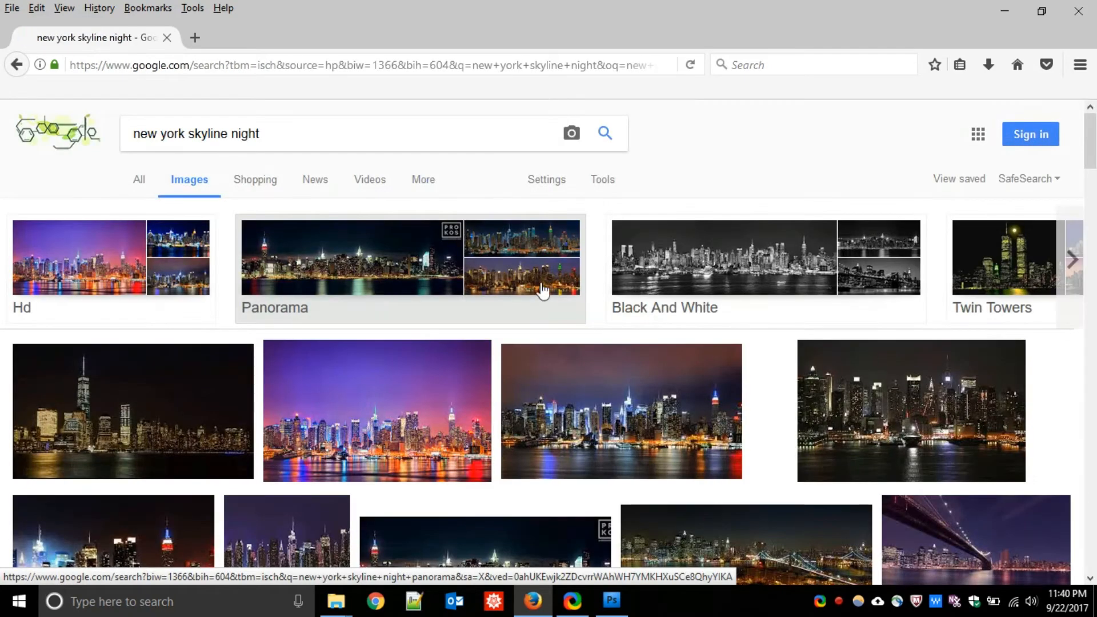
Step: Filter the skyline image results to the Large size
mouse_move(1093, 160)
mouse_down()
mouse_move(1096, 258)
mouse_move(1093, 155)
mouse_up()
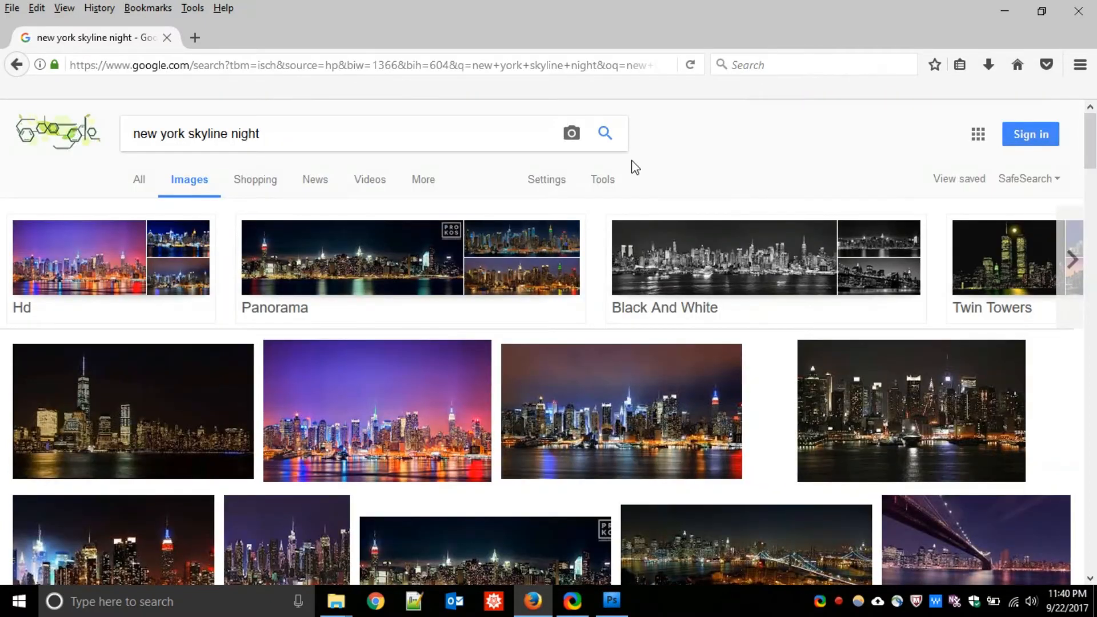
click(608, 181)
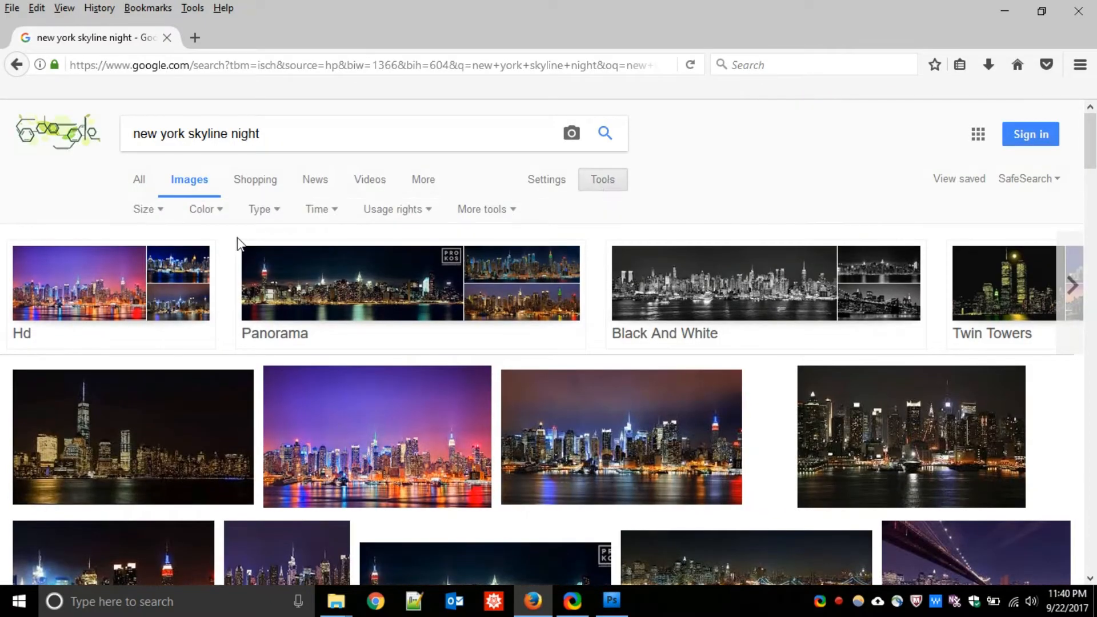
click(145, 210)
click(143, 260)
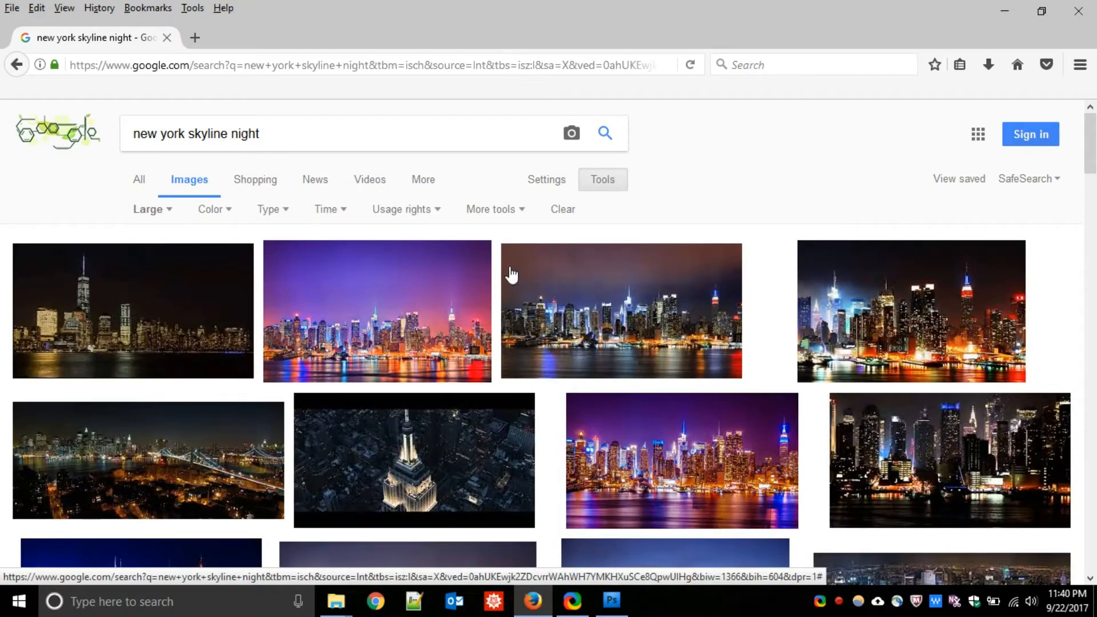
Step: Open the full-size CT-744.jpg night view of New York from the results and copy its web address
drag(1091, 158, 1082, 512)
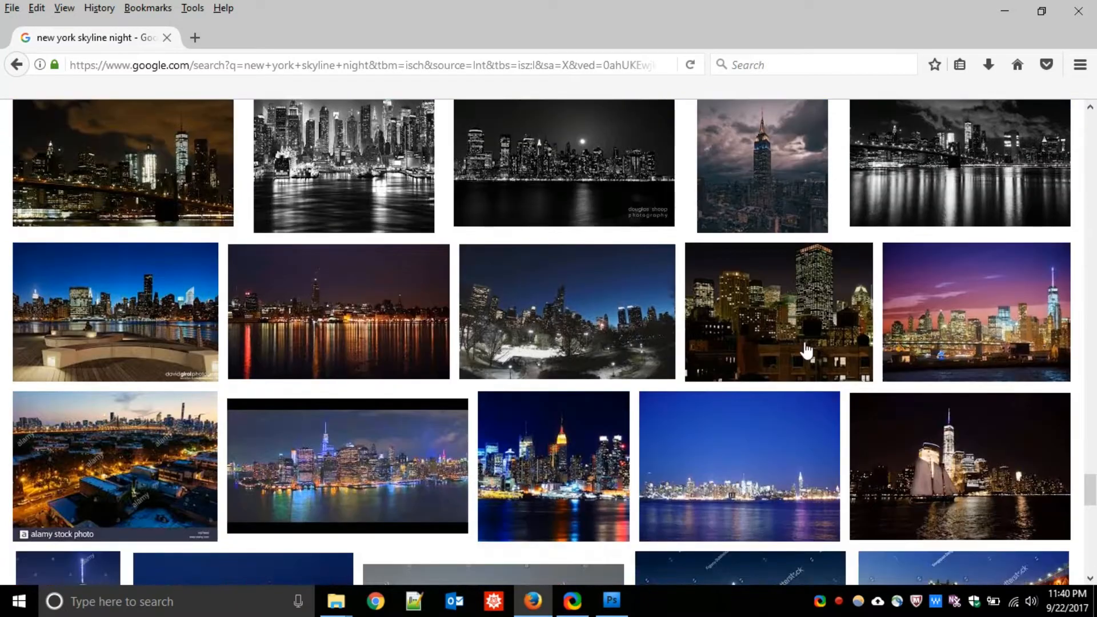
click(776, 302)
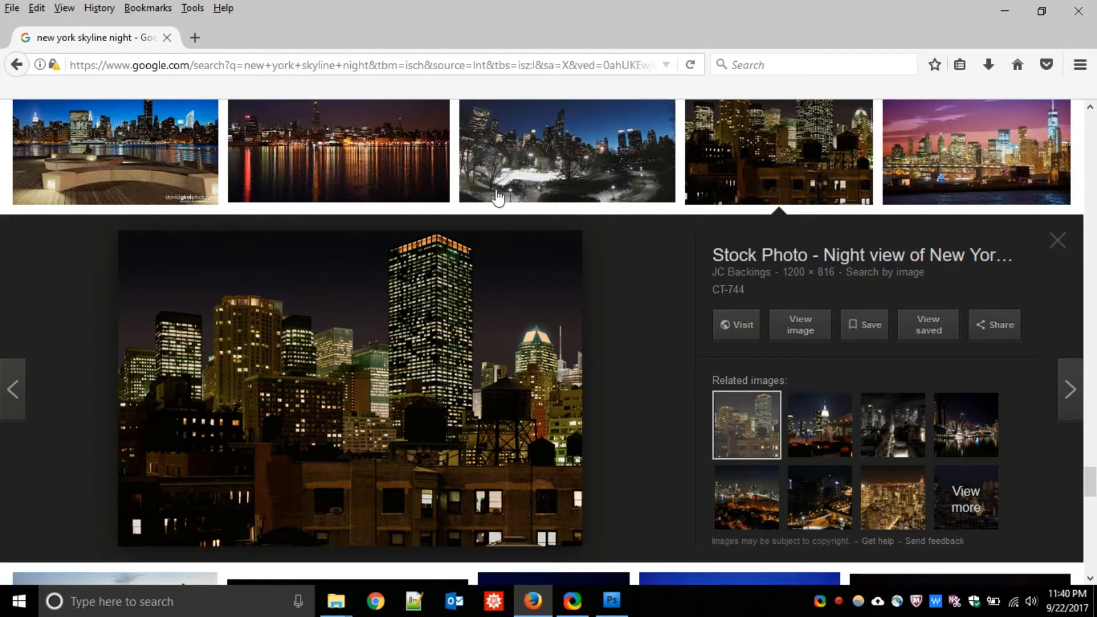
click(790, 323)
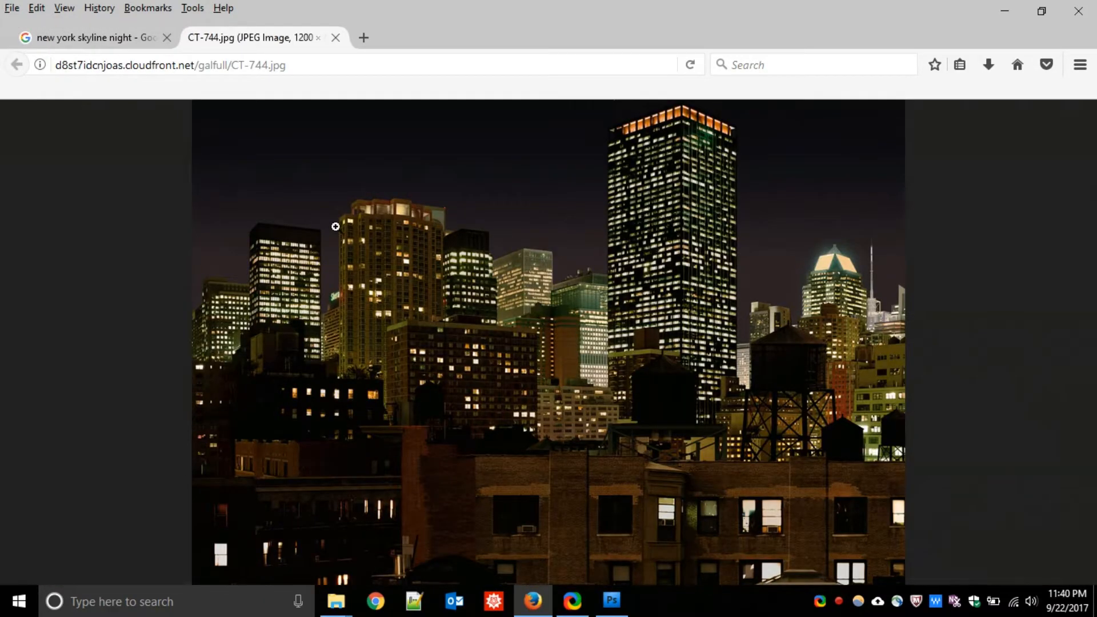
click(416, 65)
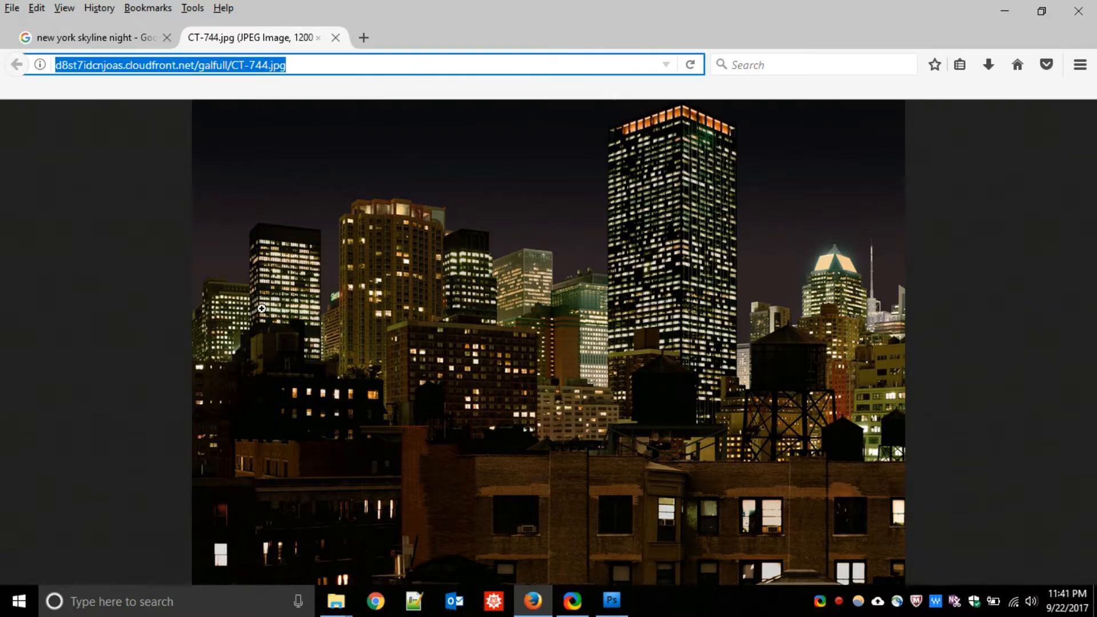
Step: Switch to Word 2016 and create a blank document
click(164, 606)
text(word)
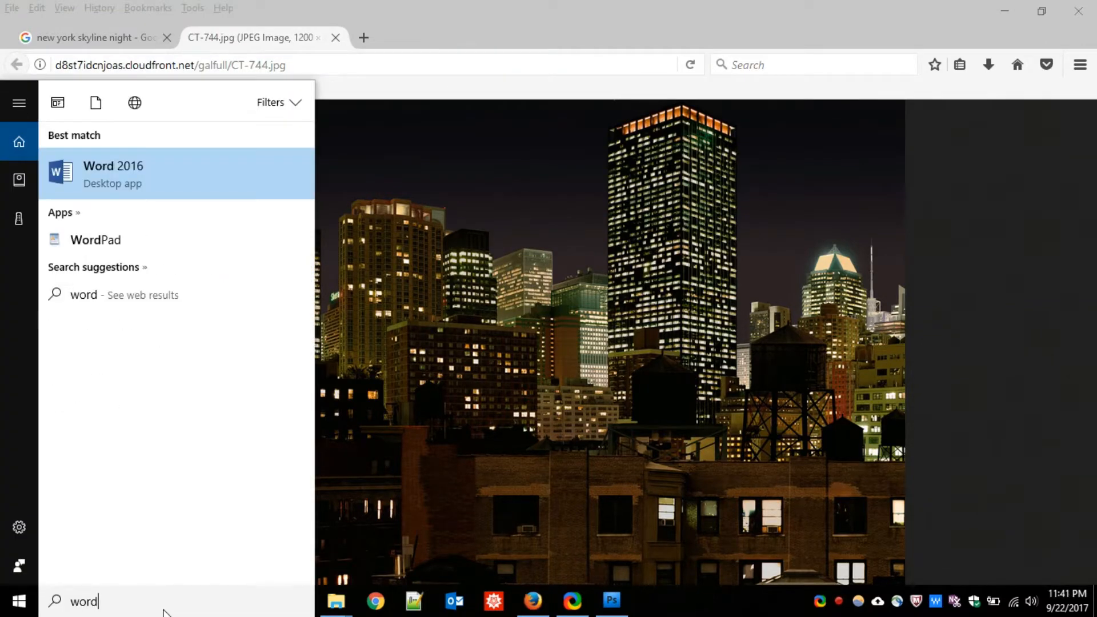
click(129, 170)
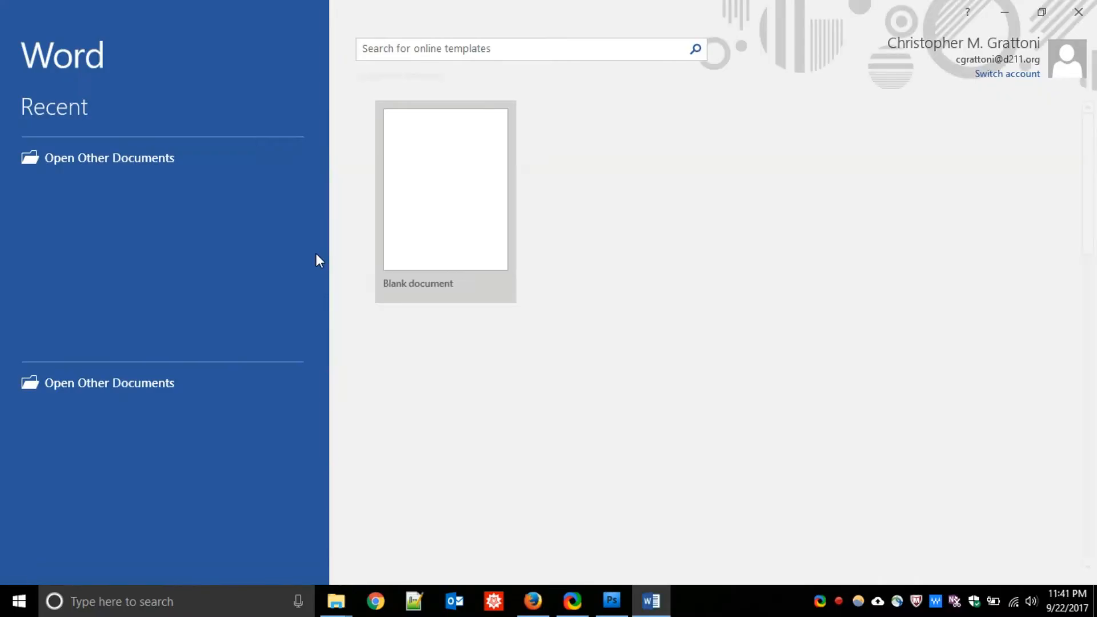
click(440, 209)
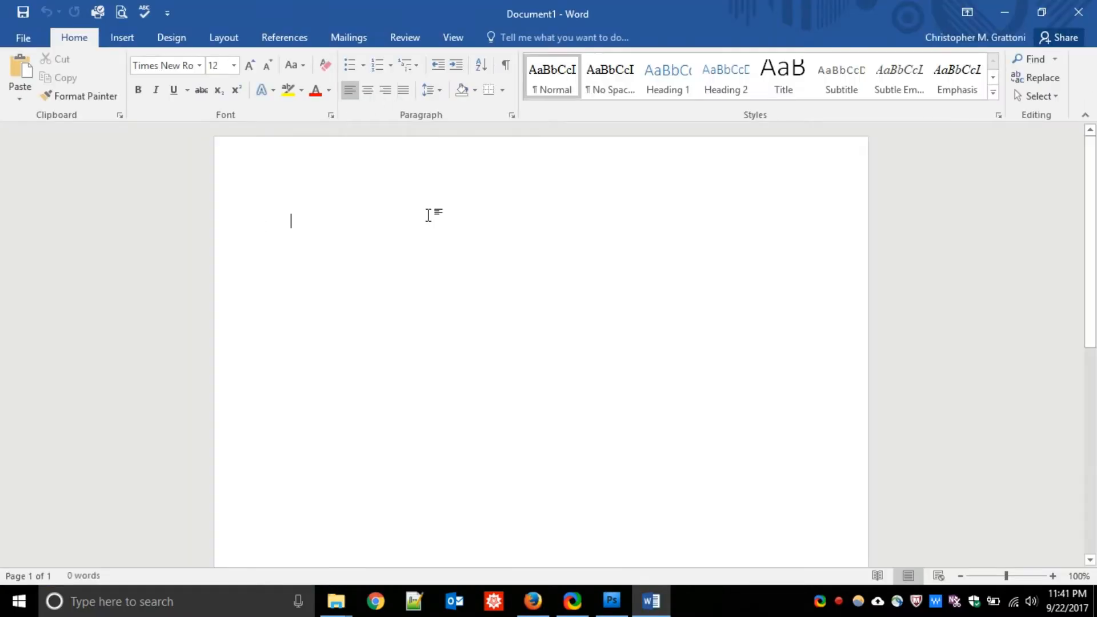
Step: Add a centred, bold and underlined "Works Cited" heading on the first line of the document
key(Return)
key(Return)
key(Return)
key(Return)
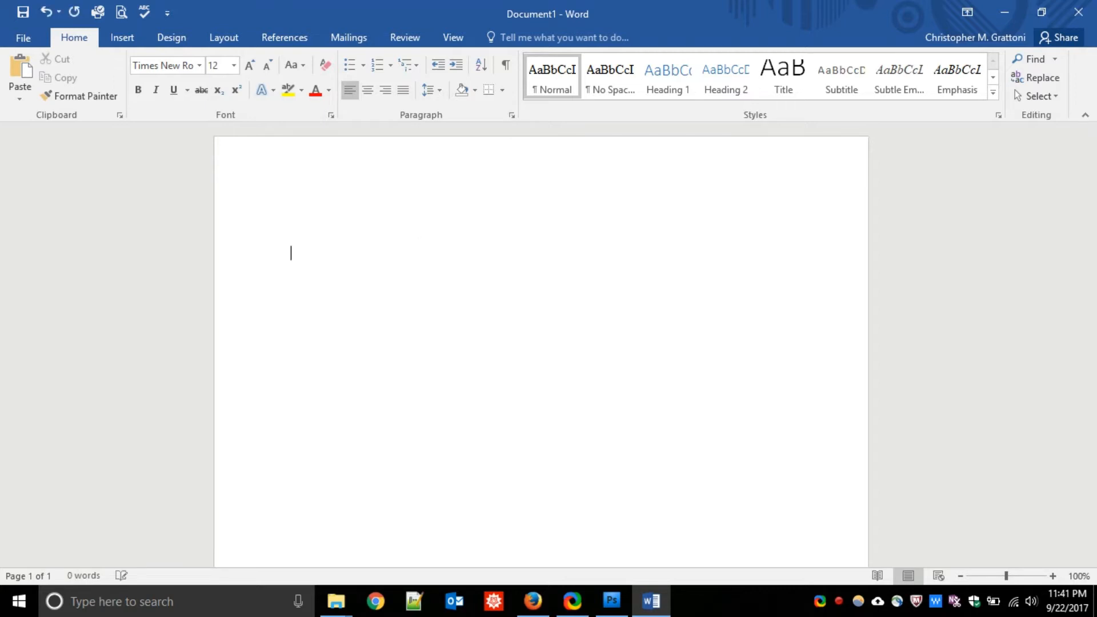
click(367, 87)
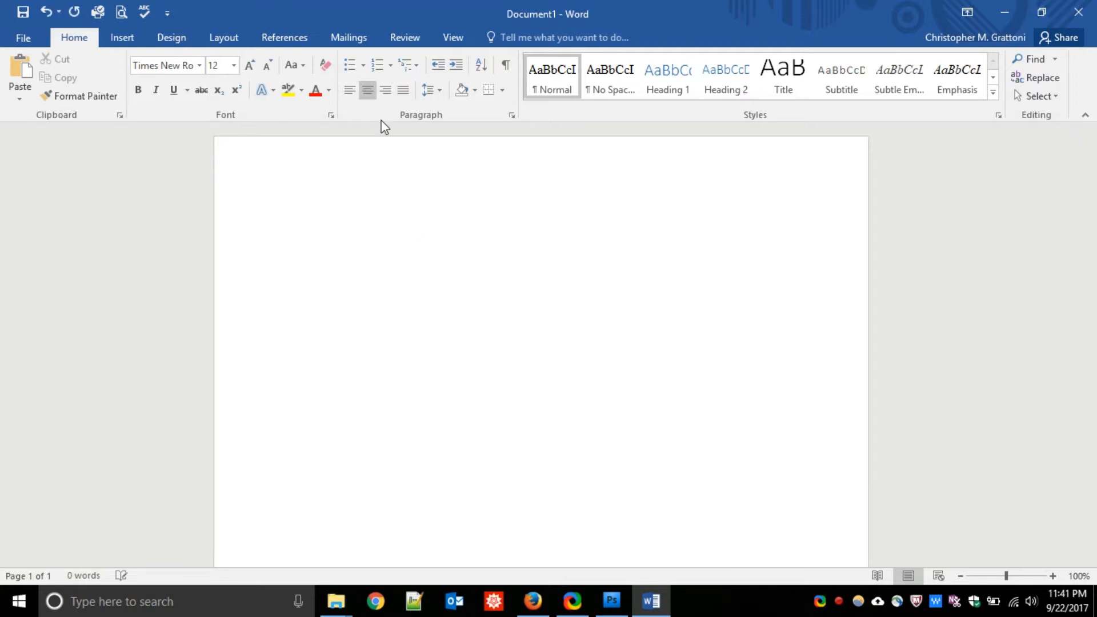
text(Works Cited)
key(shift+Home)
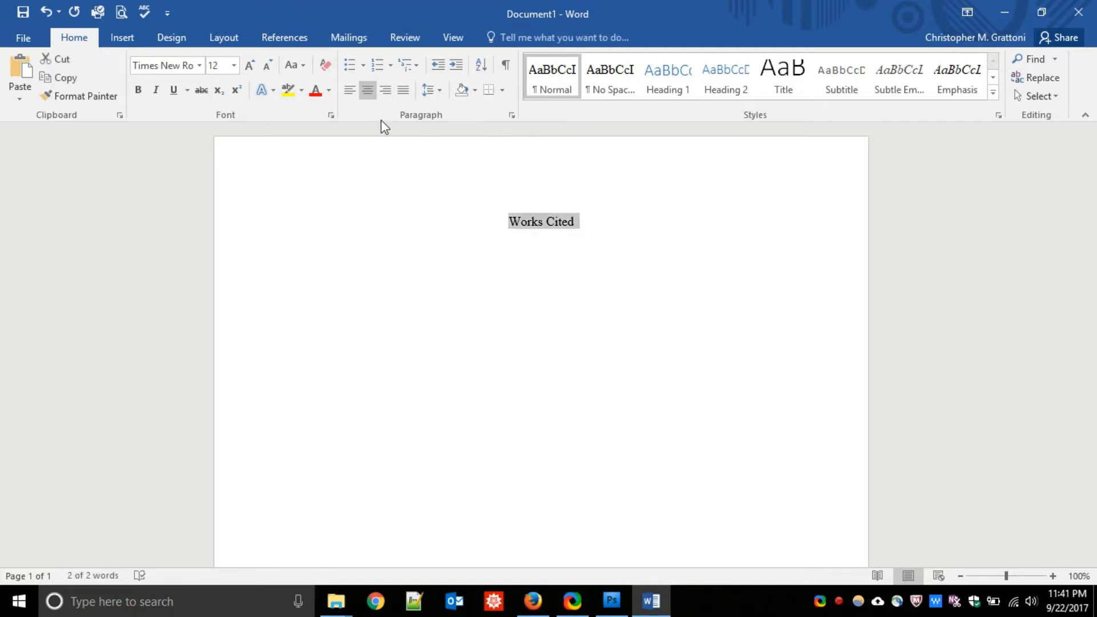
key(ctrl+u)
key(ctrl+b)
click(381, 274)
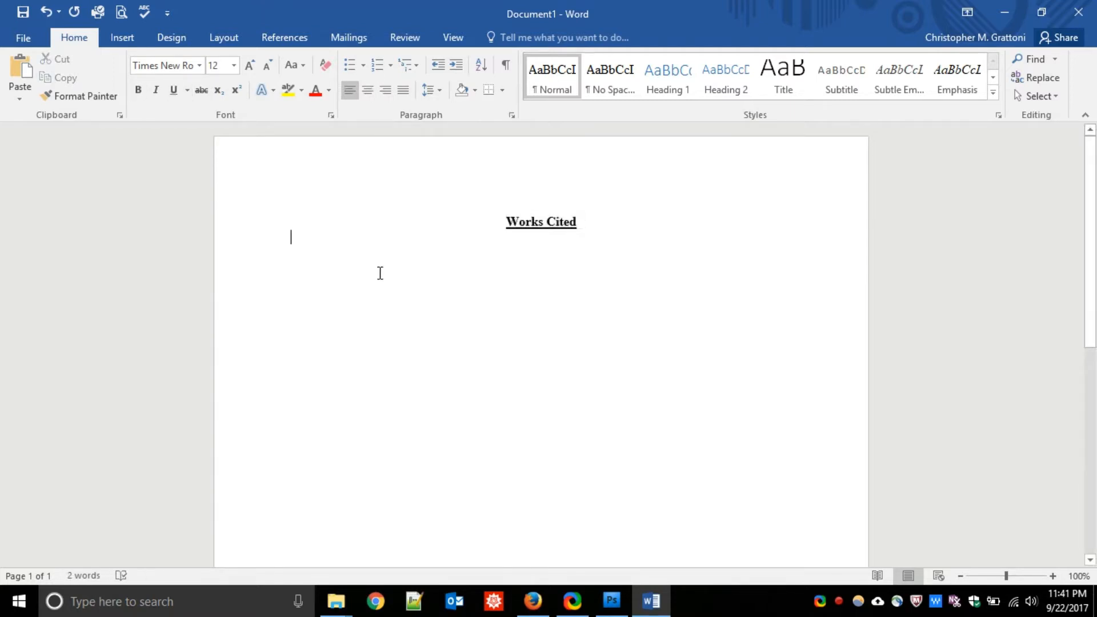
key(Return)
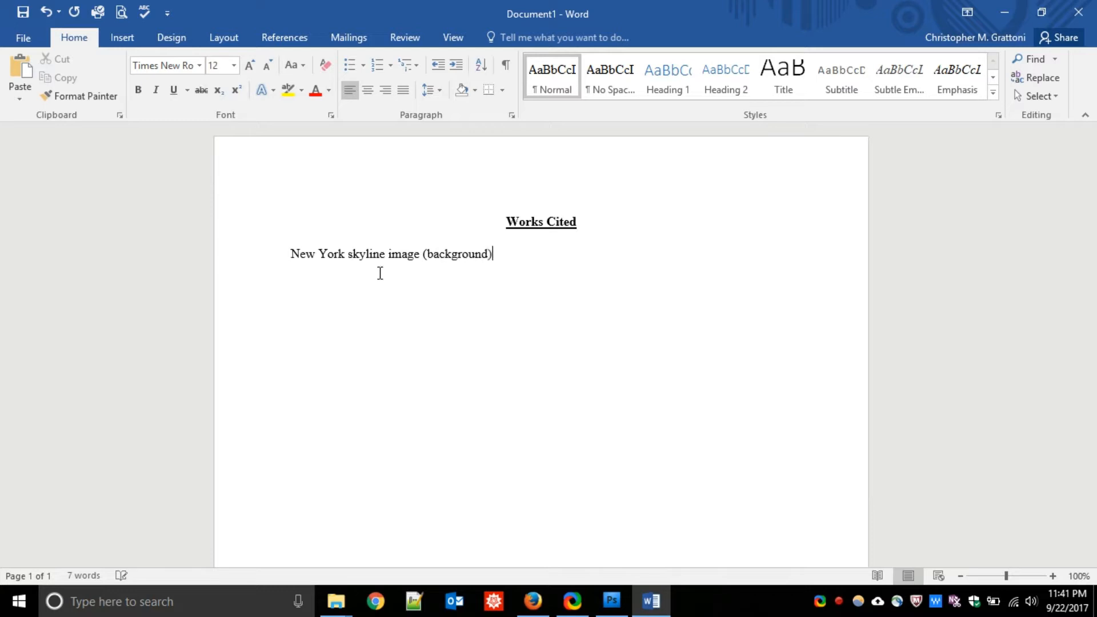
text(http://d8st7idcnjoas.cloudfront.net/galfull/CT-744.jpg)
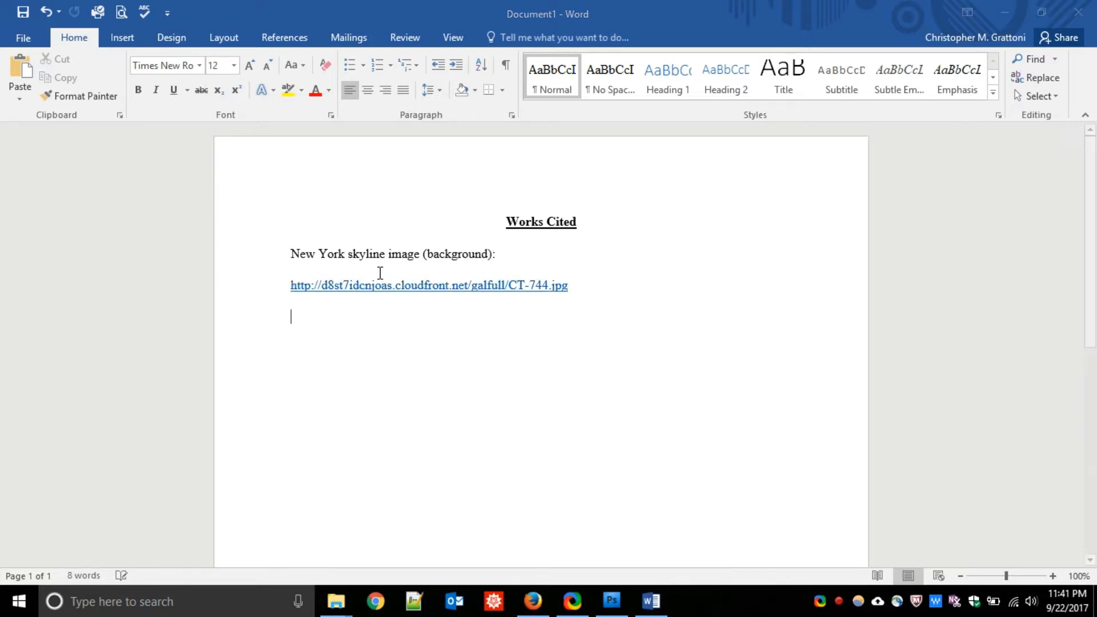
Step: Switch to Photoshop and open newyork.jpg from the MoviePoster folder
key(alt+Tab)
key(alt+Tab)
key(alt+Tab)
key(alt+Tab)
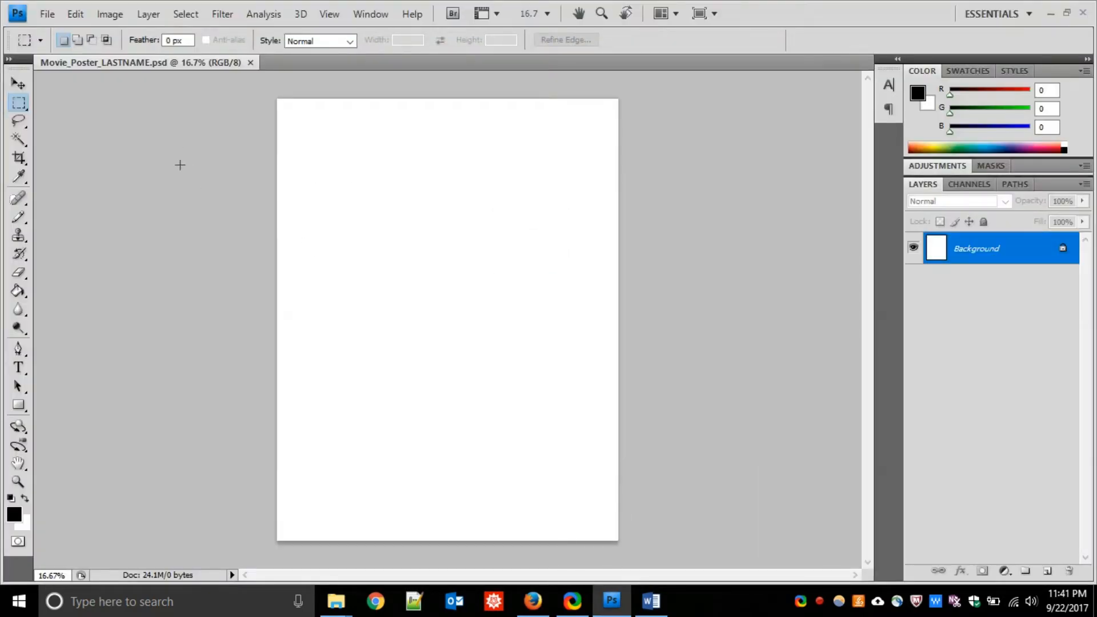
click(45, 16)
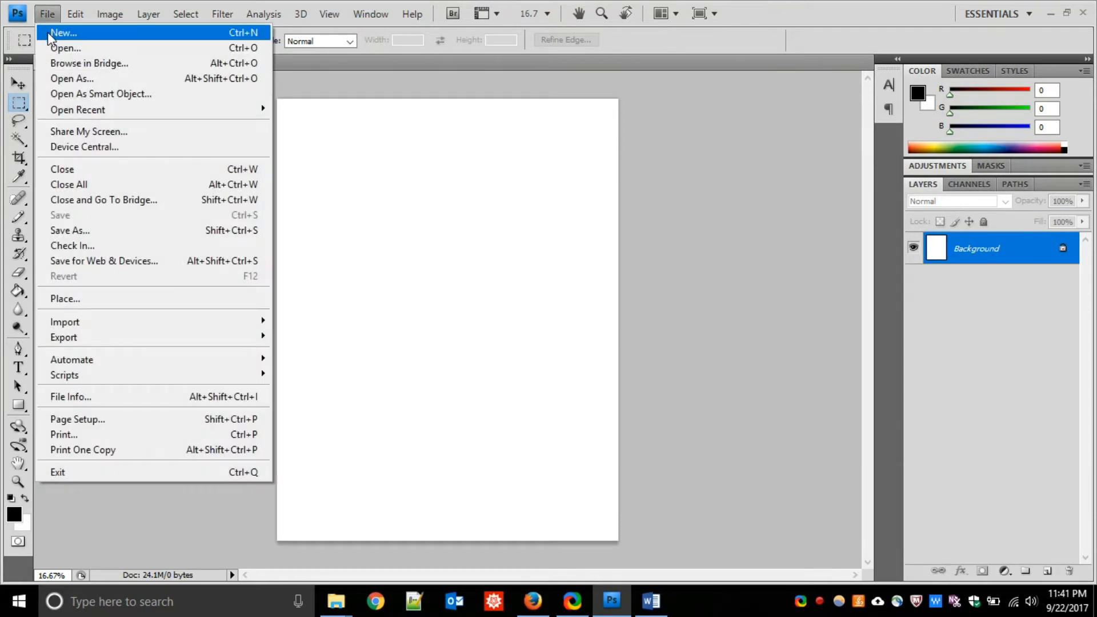
click(126, 53)
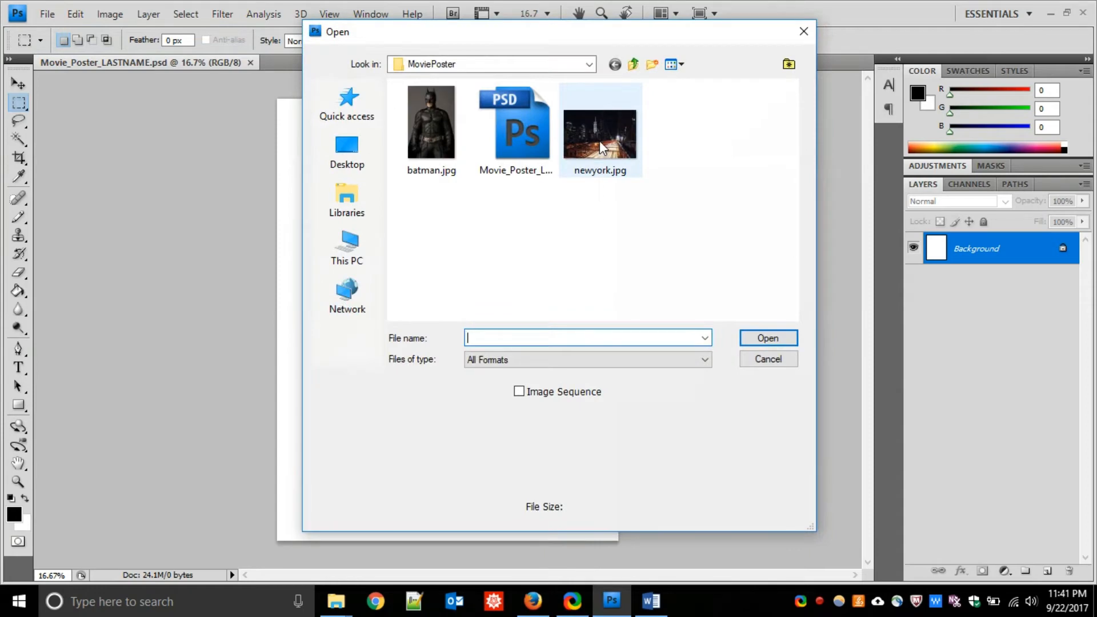
double_click(602, 148)
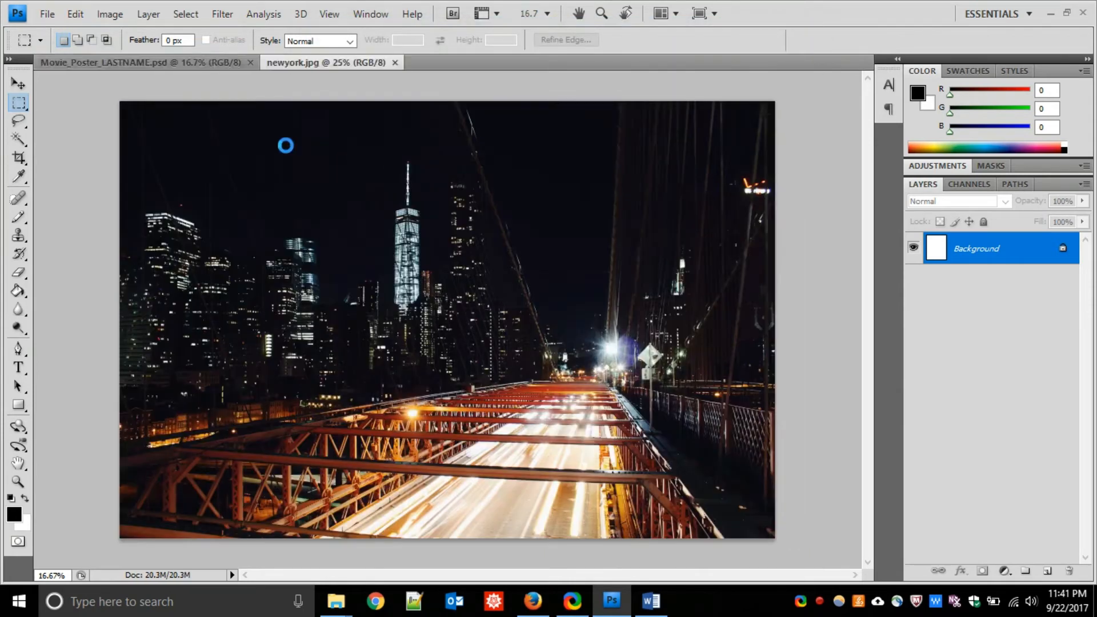
Step: Copy the entire newyork.jpg image and paste it into Movie_Poster_LASTNAME.psd as a new layer
key(ctrl+a)
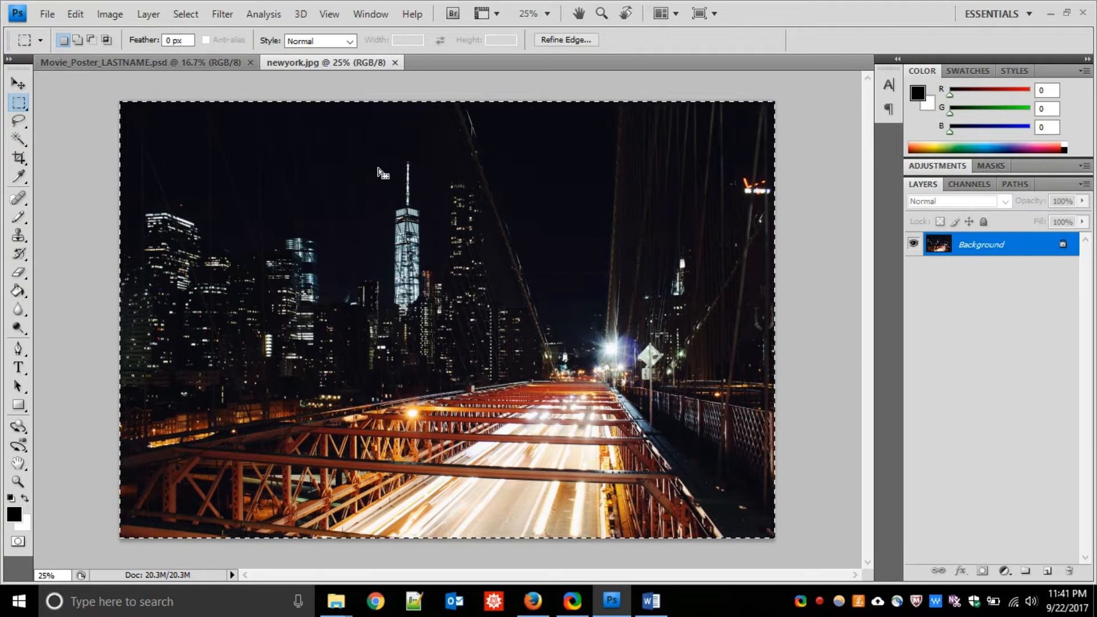
click(226, 65)
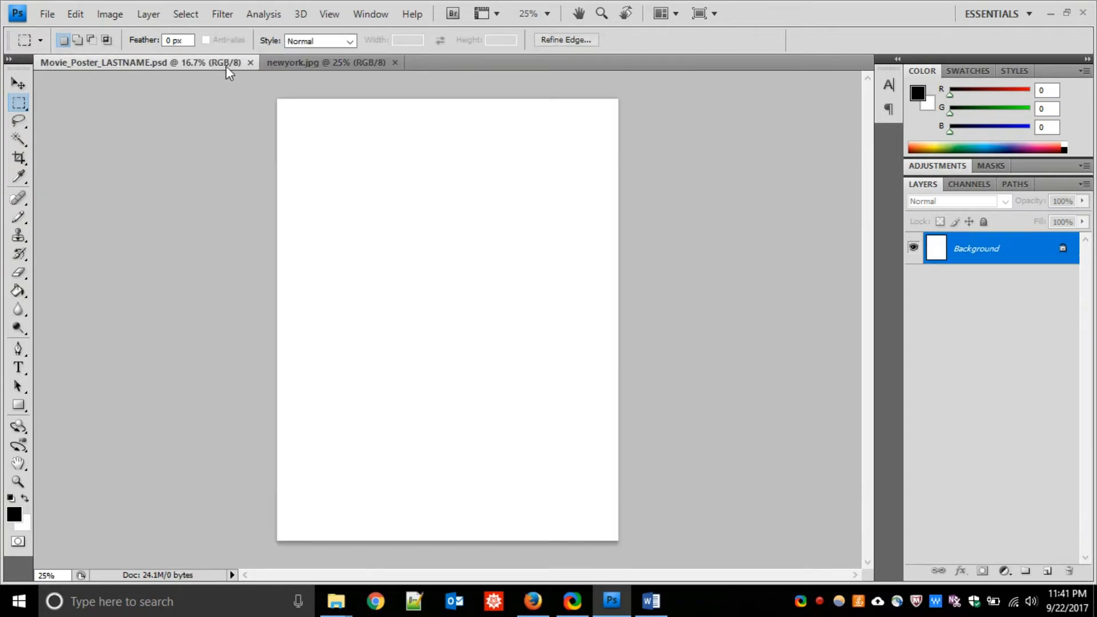
click(289, 64)
click(193, 62)
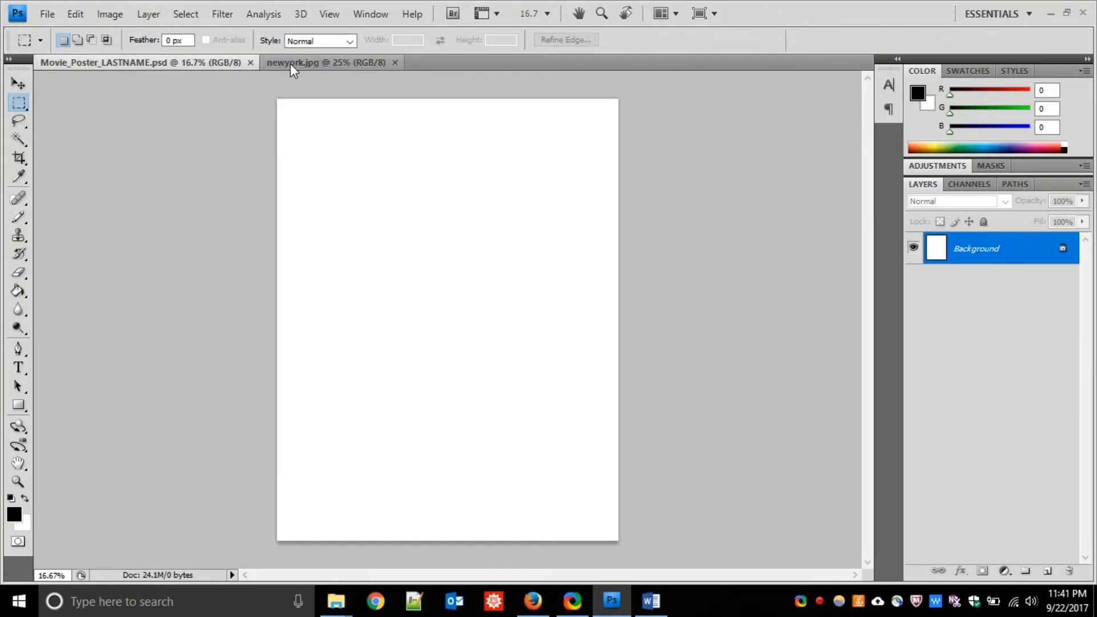
click(292, 65)
click(220, 64)
click(279, 64)
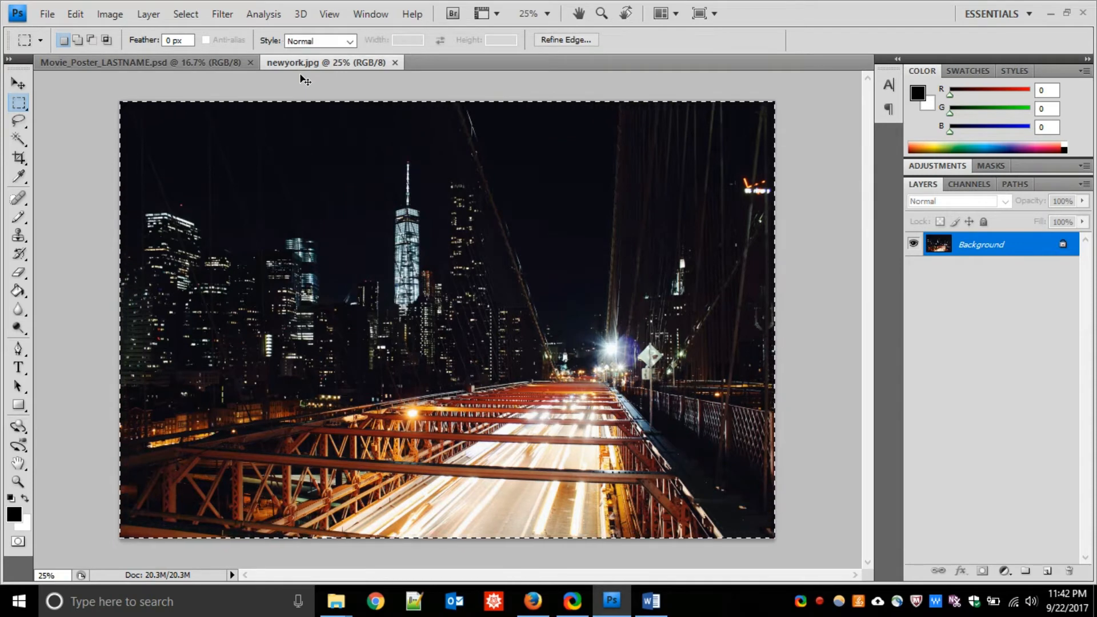
click(210, 64)
drag(234, 165, 235, 160)
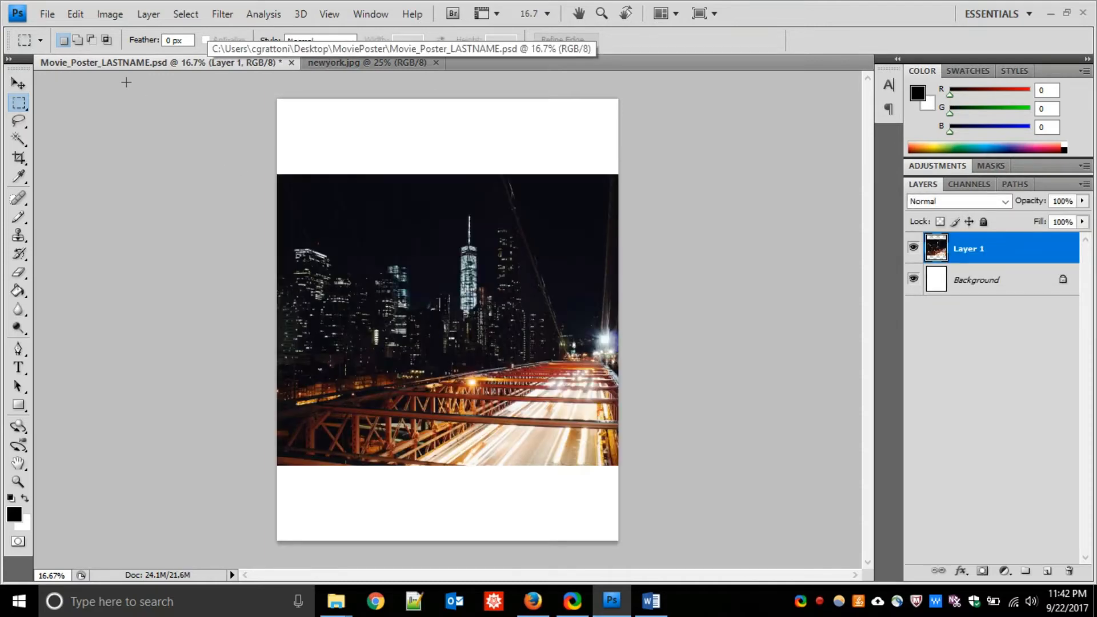
click(343, 62)
click(220, 64)
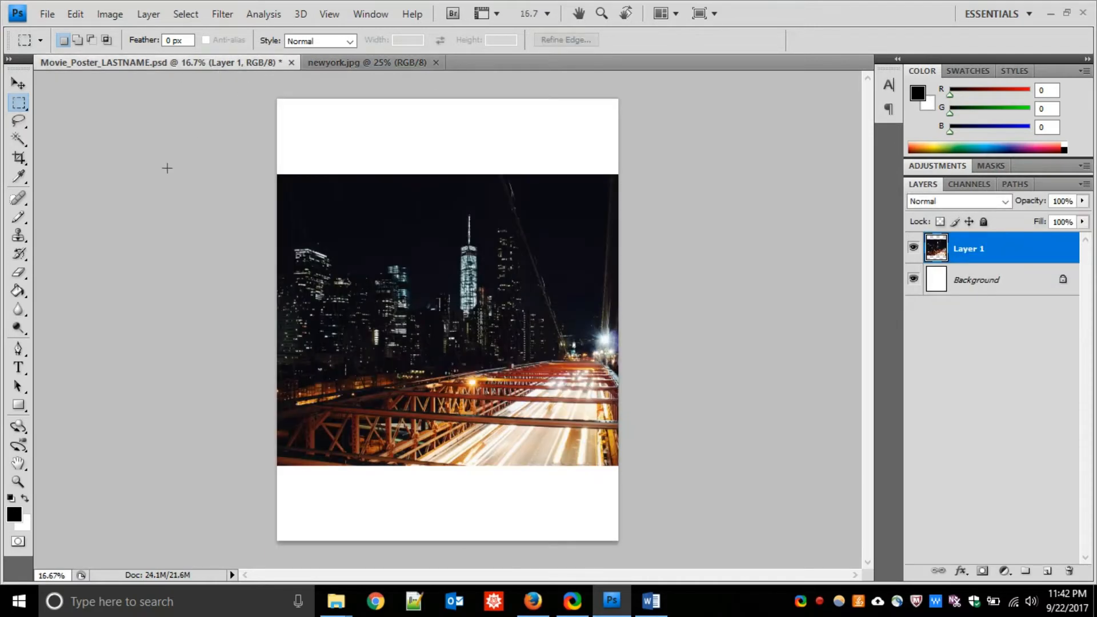
Step: Scale the pasted skyline layer to about 151% width and 154% height and position it to cover the whole poster canvas
key(ctrl+t)
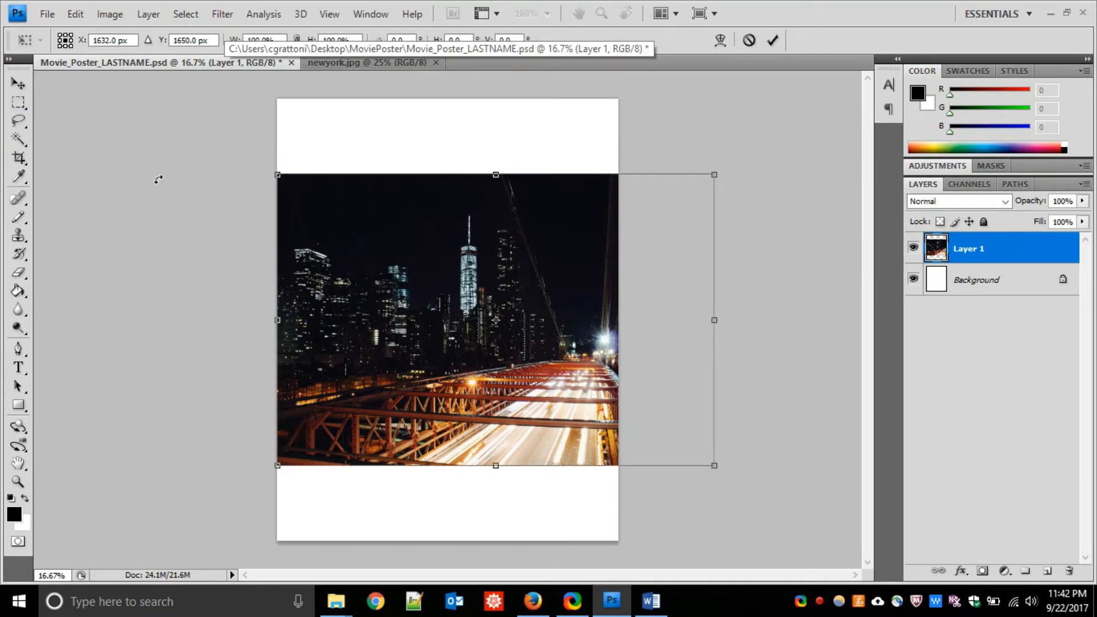
drag(278, 174, 168, 85)
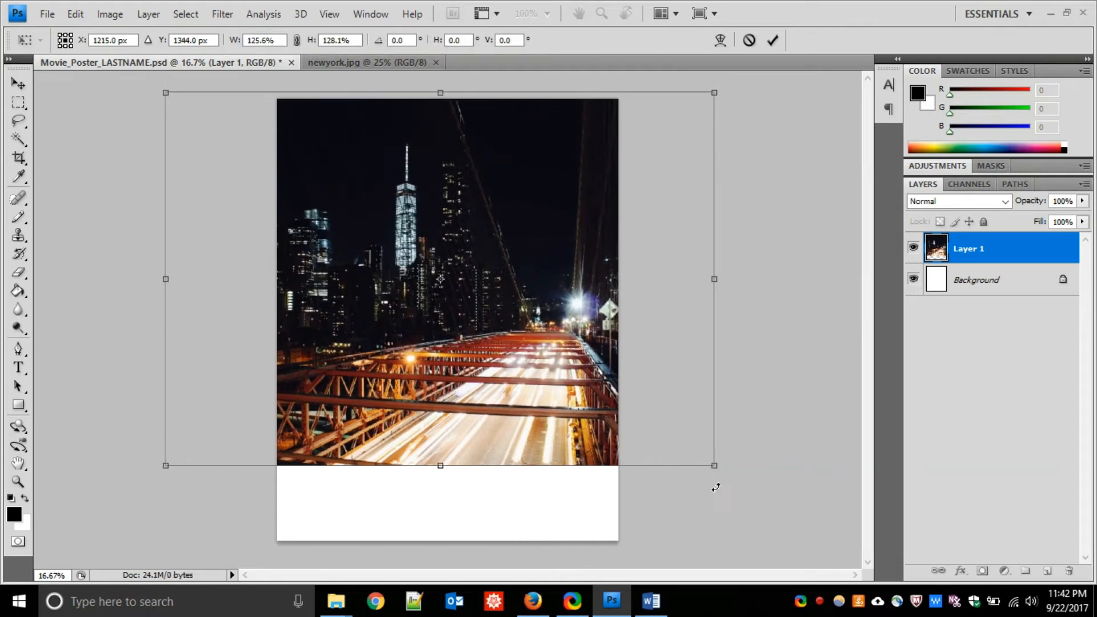
drag(714, 465, 843, 513)
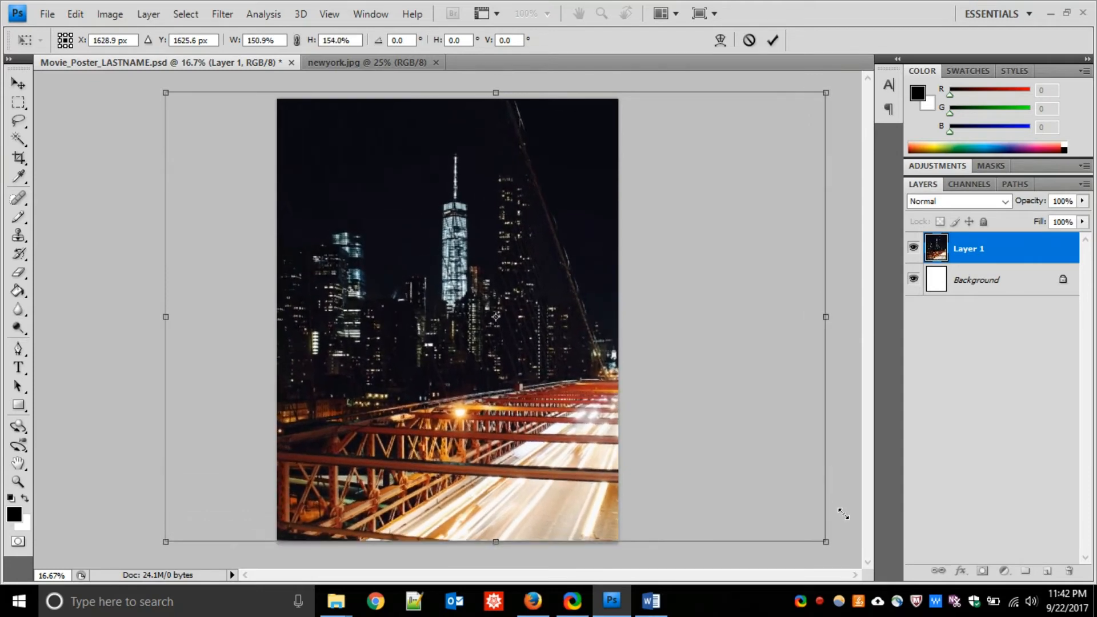
mouse_move(665, 386)
mouse_down()
mouse_move(644, 383)
mouse_move(661, 395)
mouse_up()
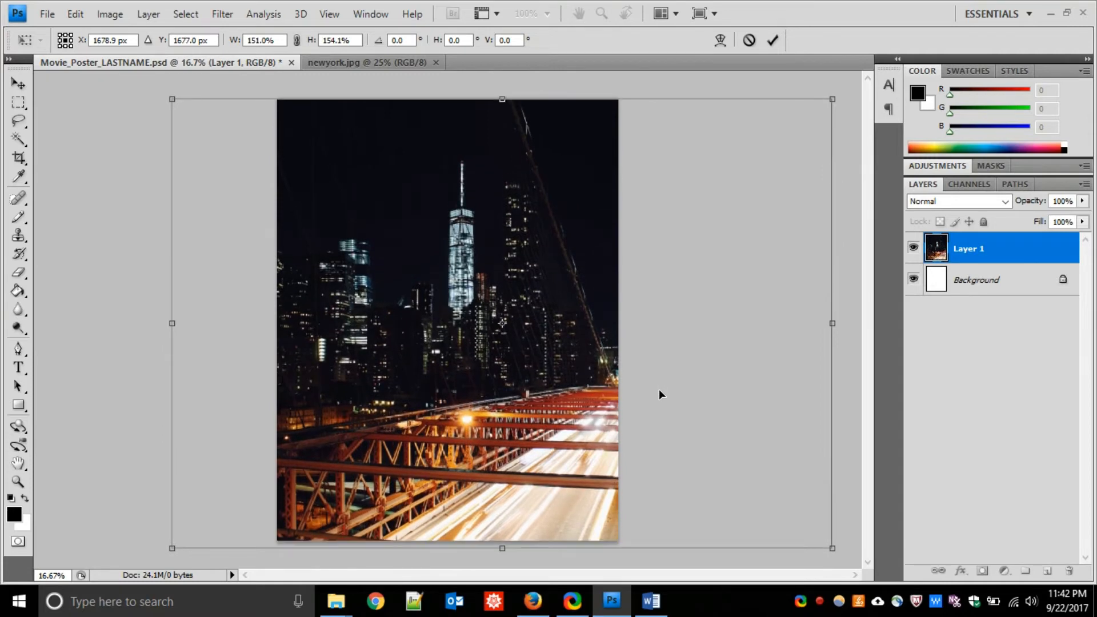
key(m)
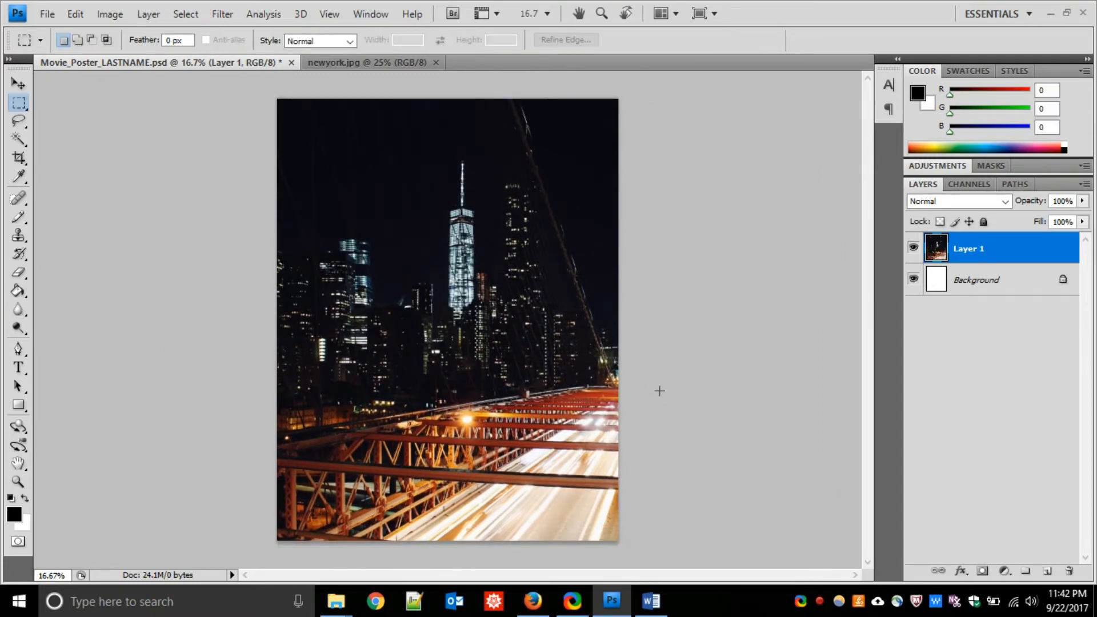
Step: Inspect the layer stack by selecting Layer 1 and Background in turn and toggling Layer 1's visibility off and back on
click(987, 283)
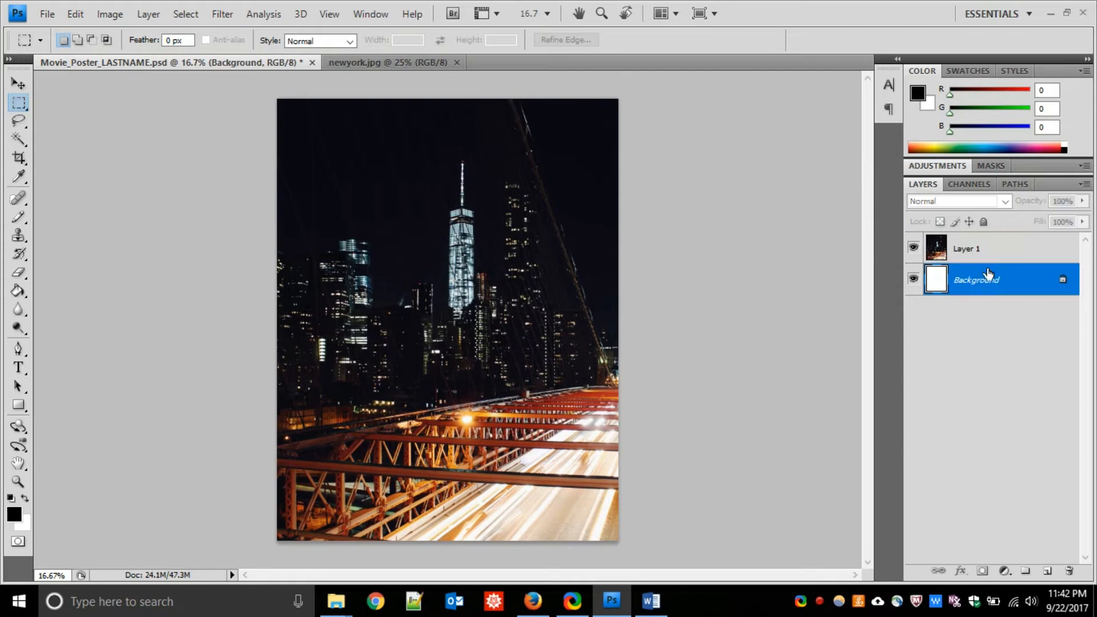
click(986, 254)
click(986, 277)
click(982, 248)
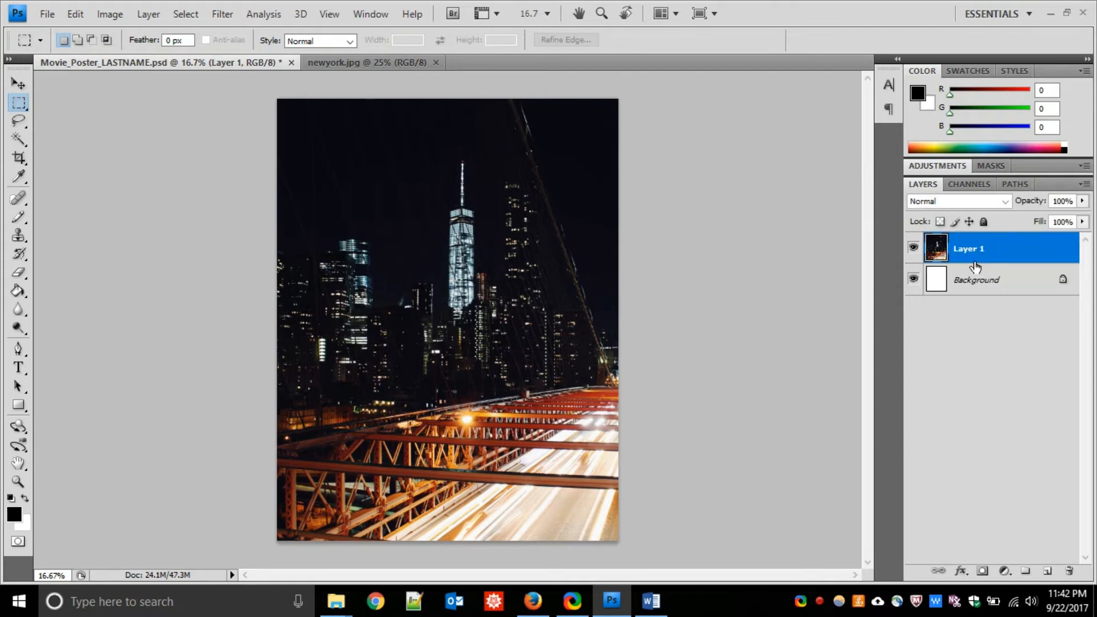
click(973, 277)
click(952, 250)
click(915, 248)
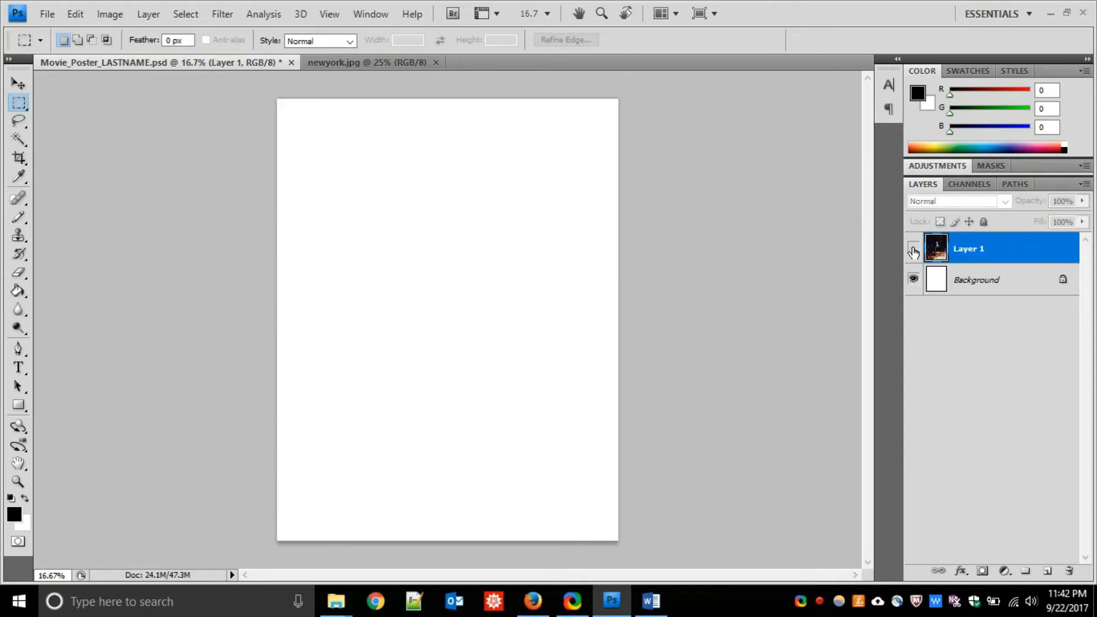
click(914, 248)
click(914, 279)
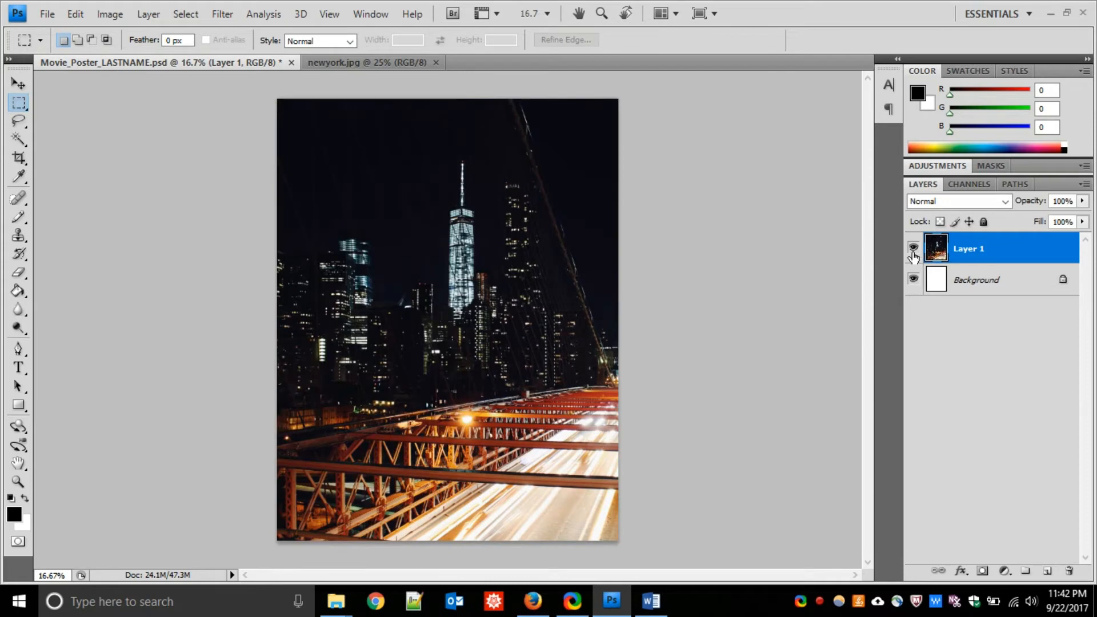
click(913, 249)
click(912, 252)
Step: Save Movie_Poster_LASTNAME.psd with the resized skyline background
key(ctrl+s)
click(721, 189)
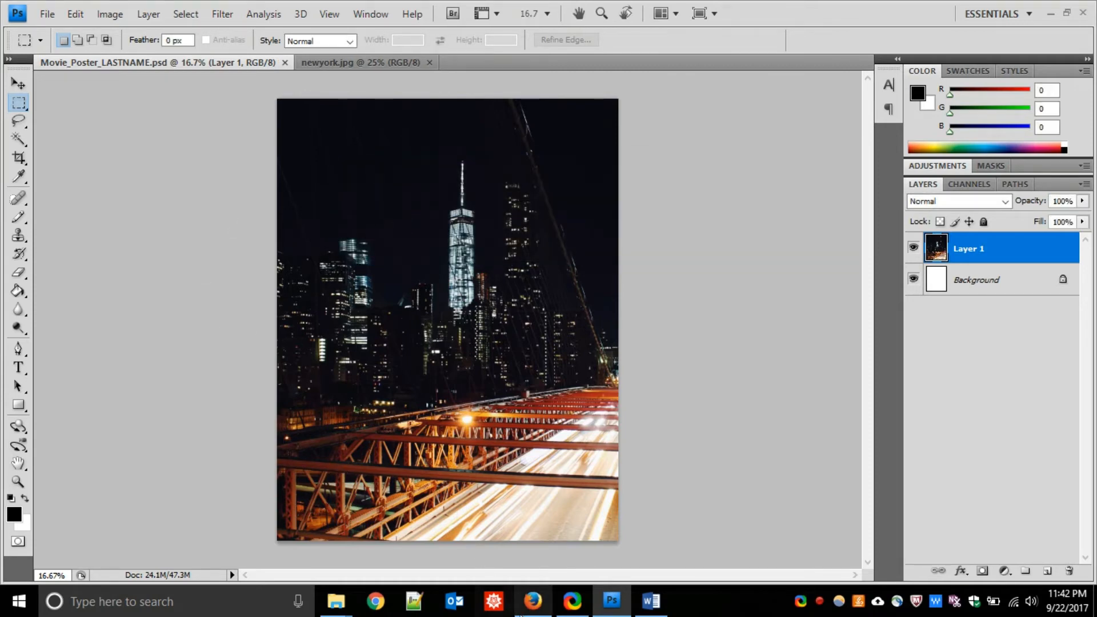
Step: Switch to Firefox, close the CT-744.jpg image tab and check the size filter of the skyline image search
click(532, 601)
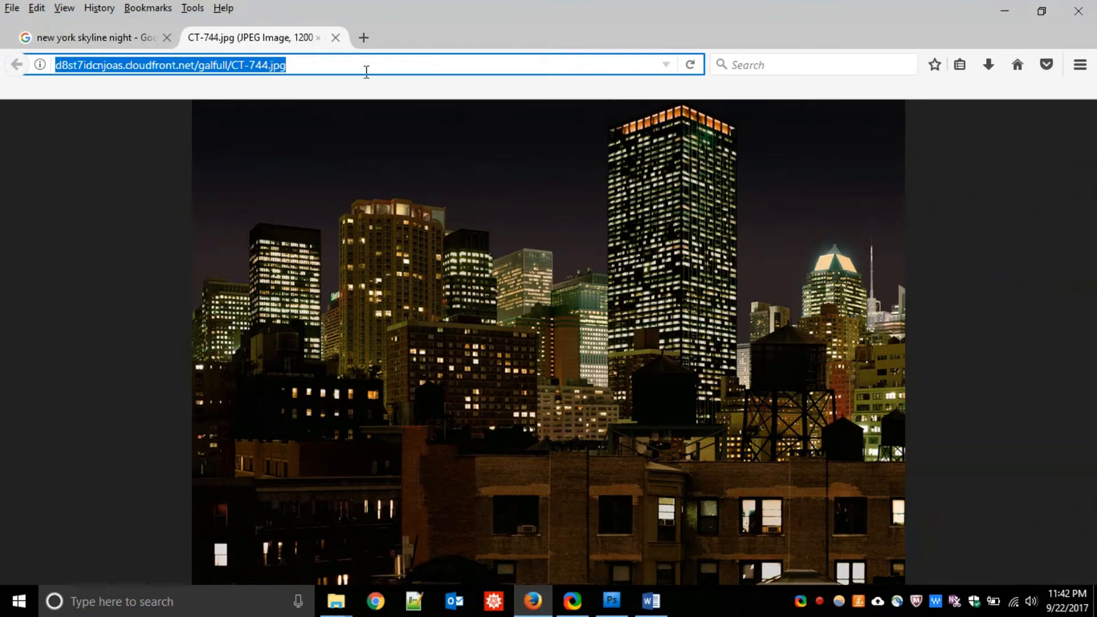
click(335, 37)
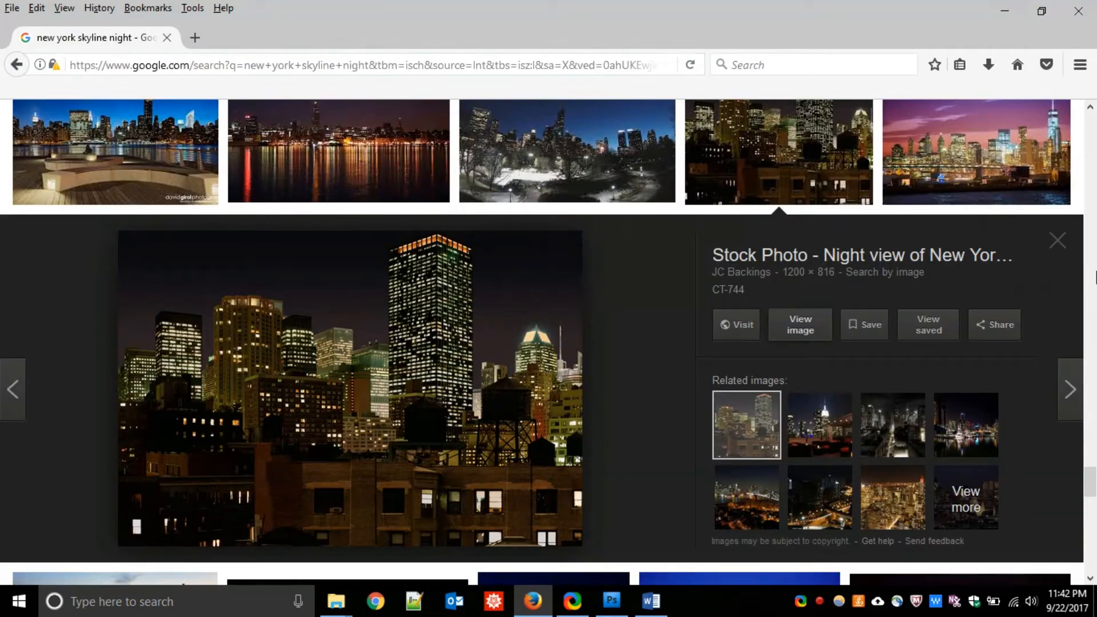
click(1096, 272)
drag(1093, 452, 1094, 103)
click(147, 209)
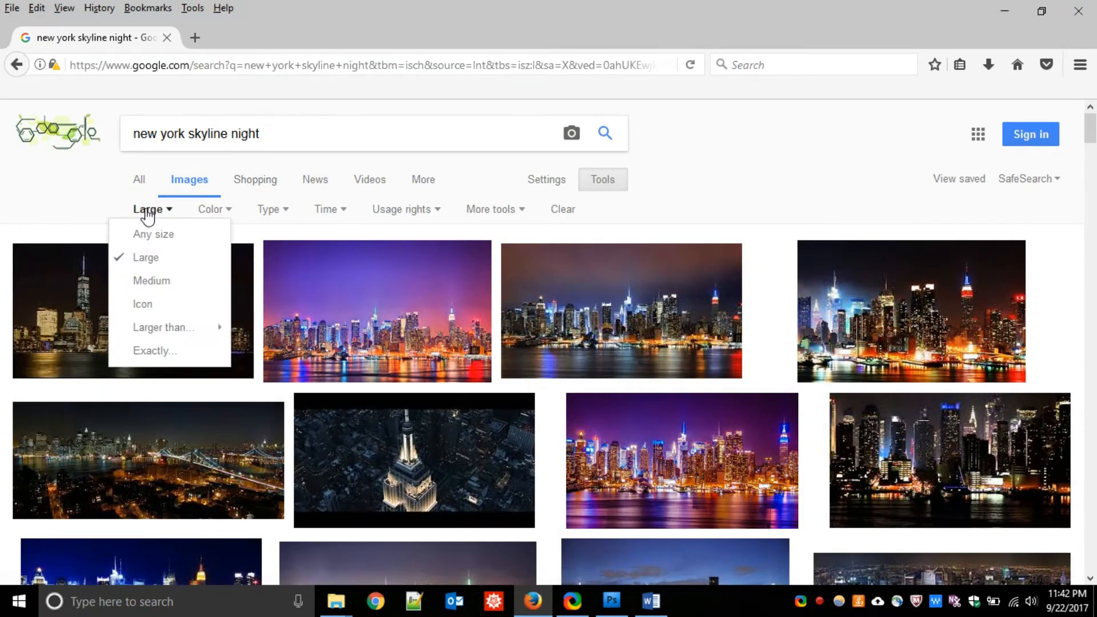
click(147, 213)
click(168, 225)
click(167, 222)
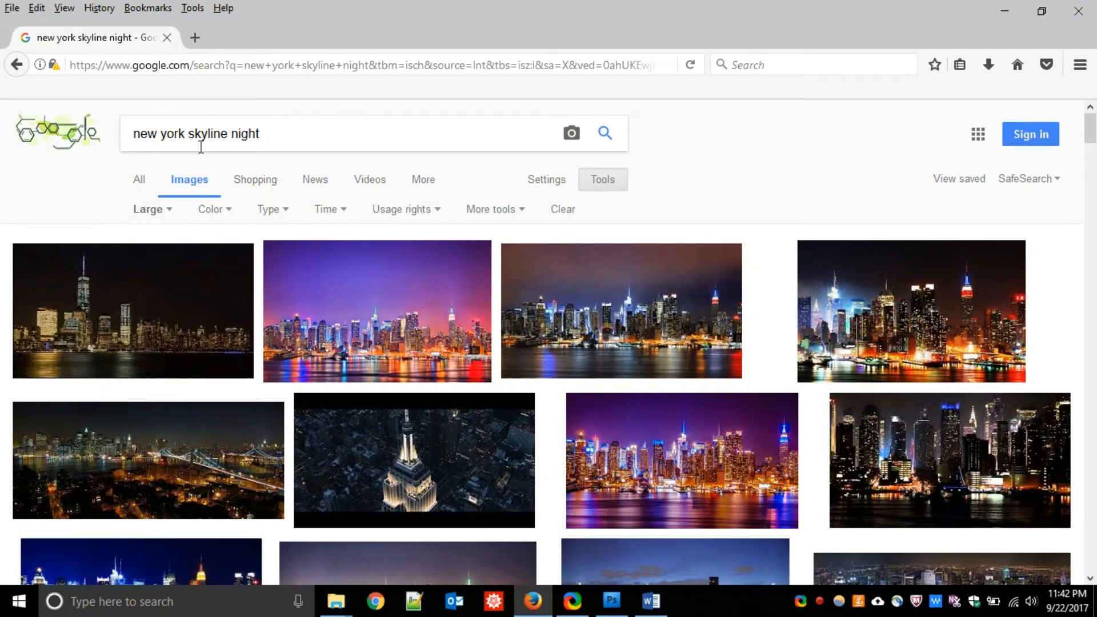
Step: Search Google Images for "batman" and open the 850 × 1304 Christian Bale Batman picture as a full image
triple_click(210, 133)
text(batman)
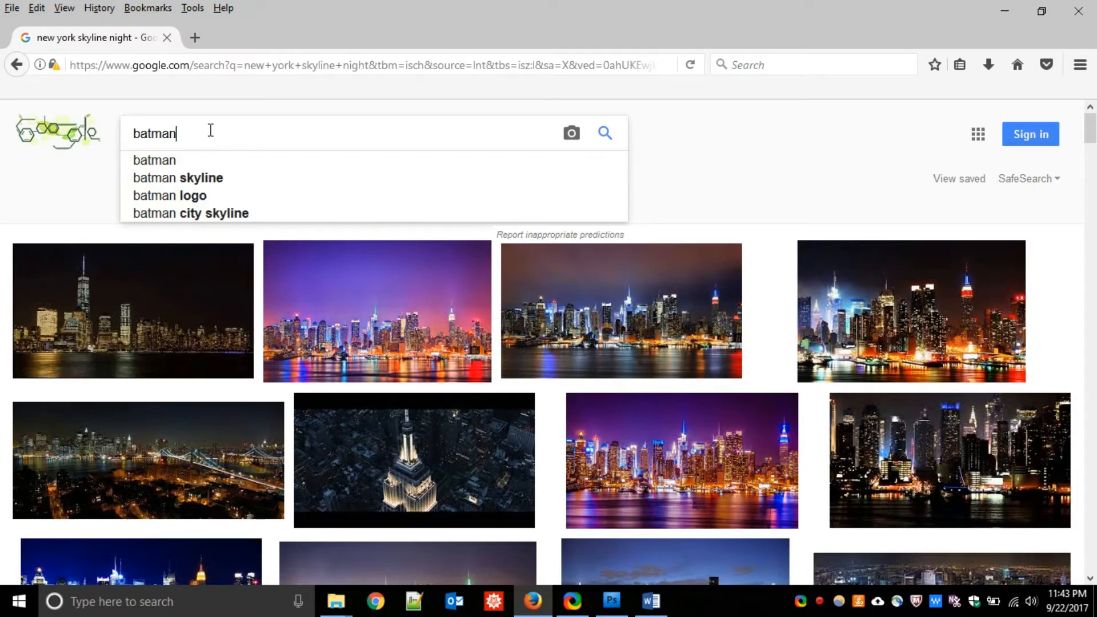
key(Return)
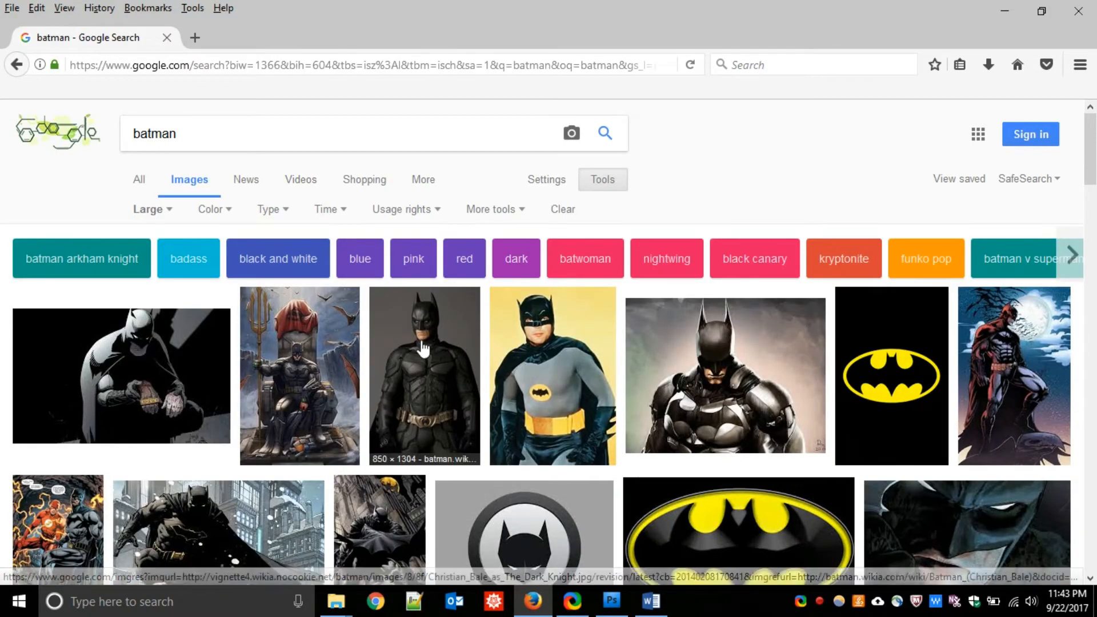
click(425, 377)
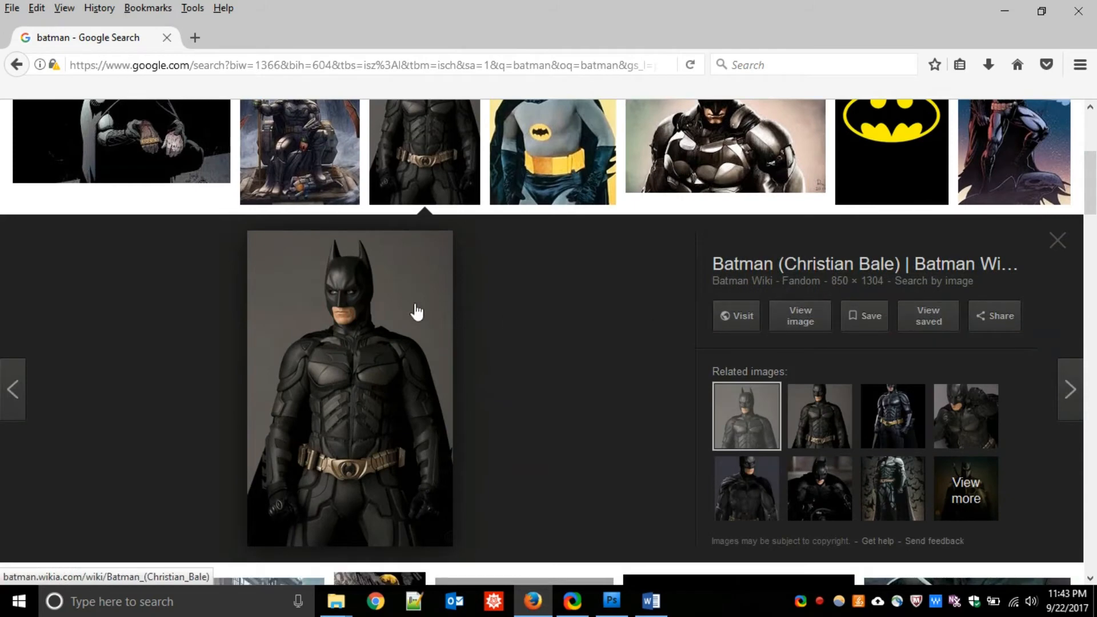
click(800, 317)
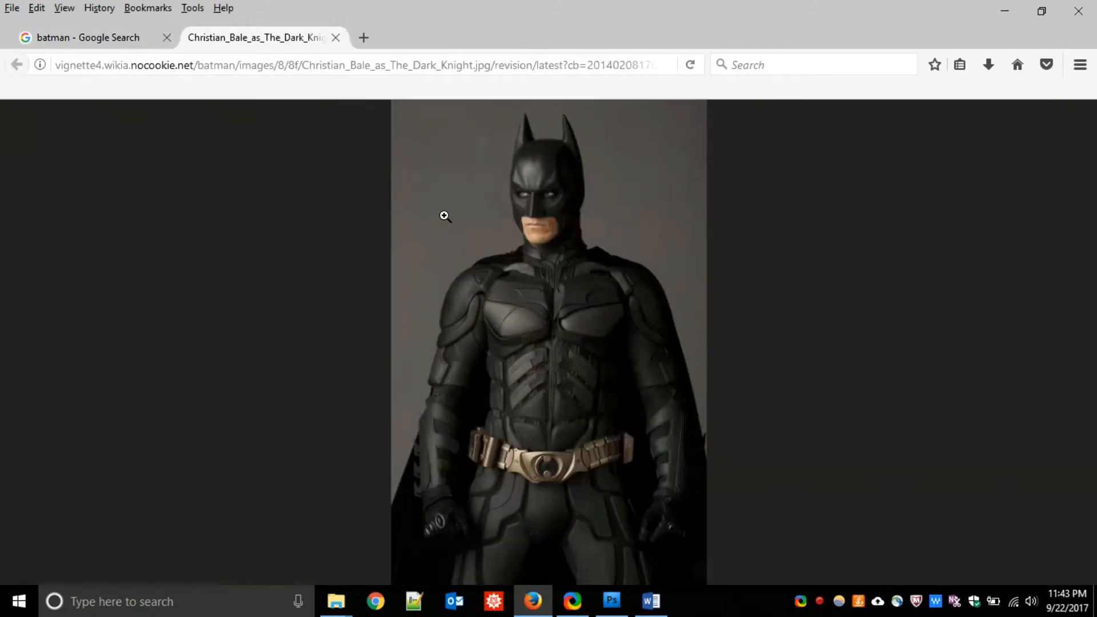
Step: Copy the Batman image's web address and, in the Word document, add the entry "Batman image (foreground):" followed by that link
click(312, 61)
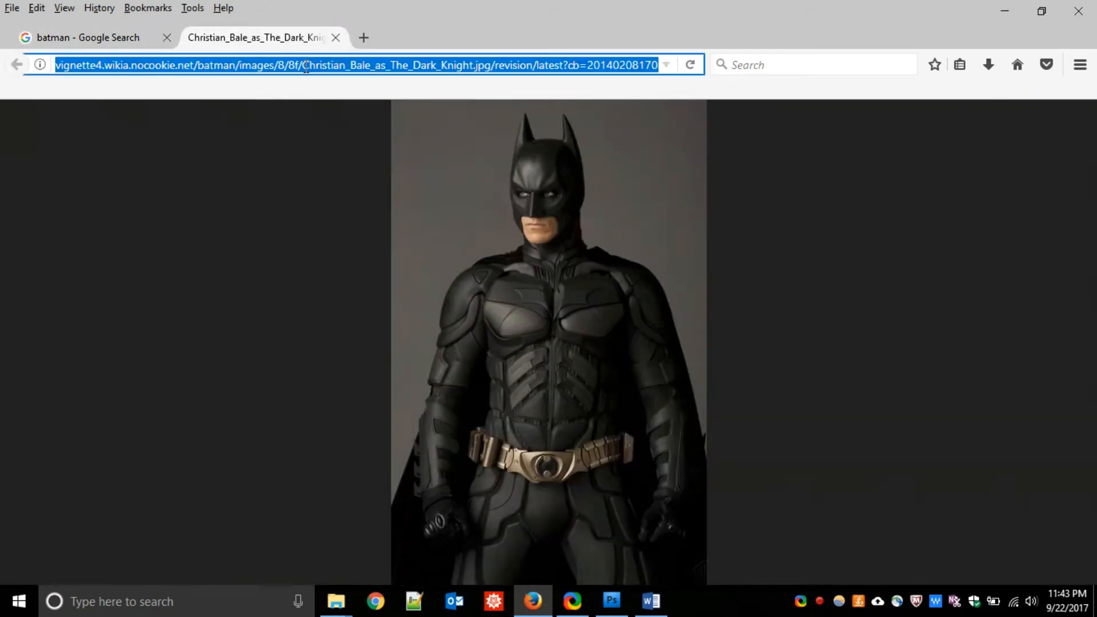
key(alt+Tab)
key(Tab)
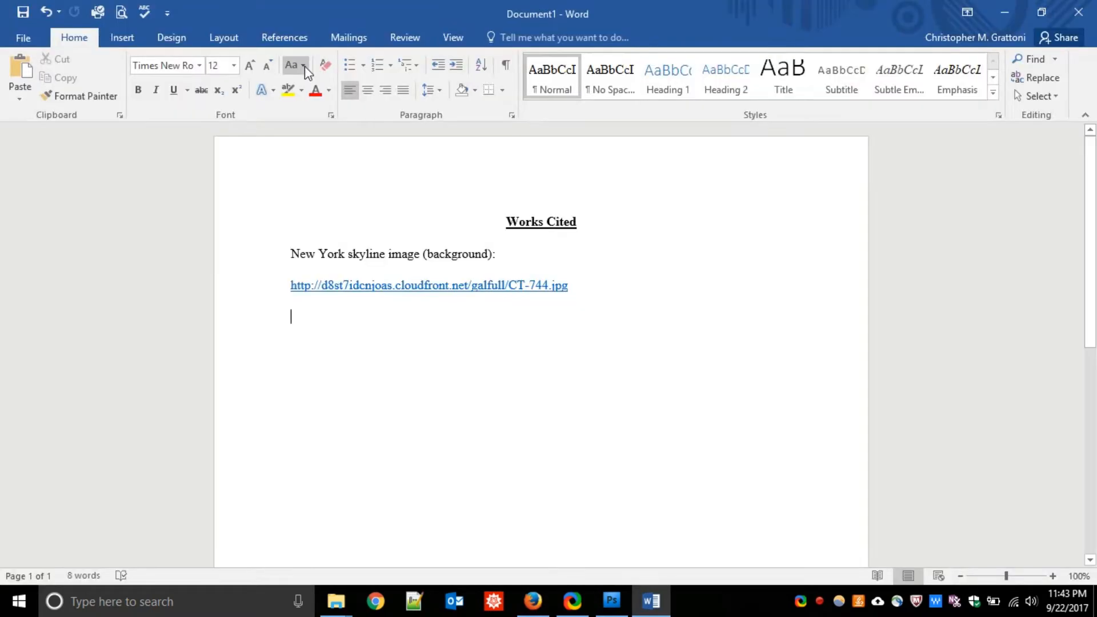
text(Batman image (foreground):)
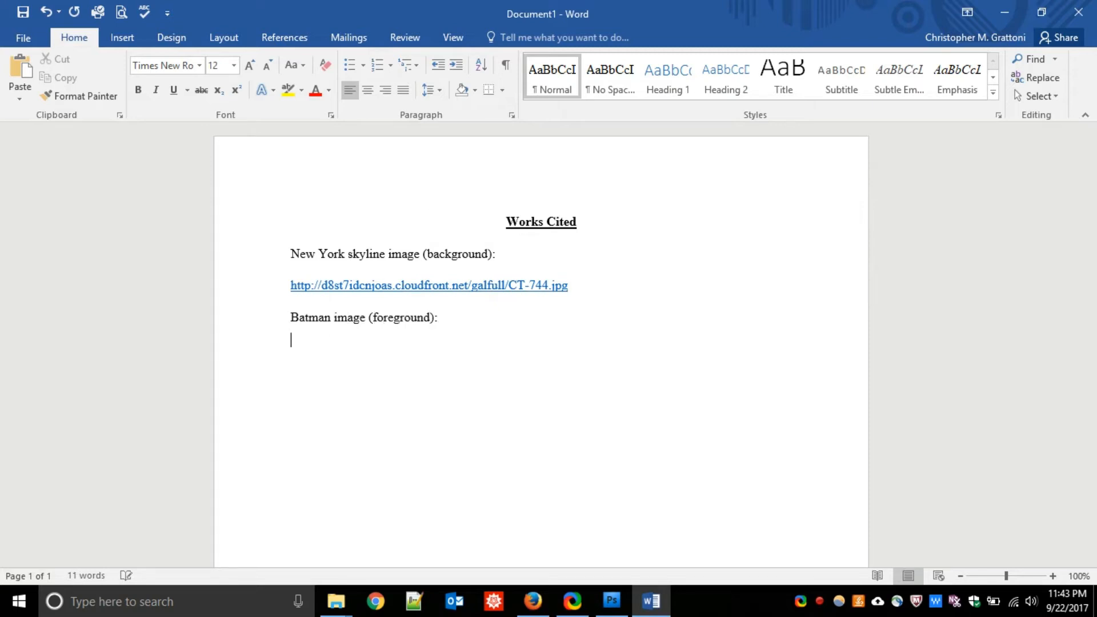
key(ctrl+v)
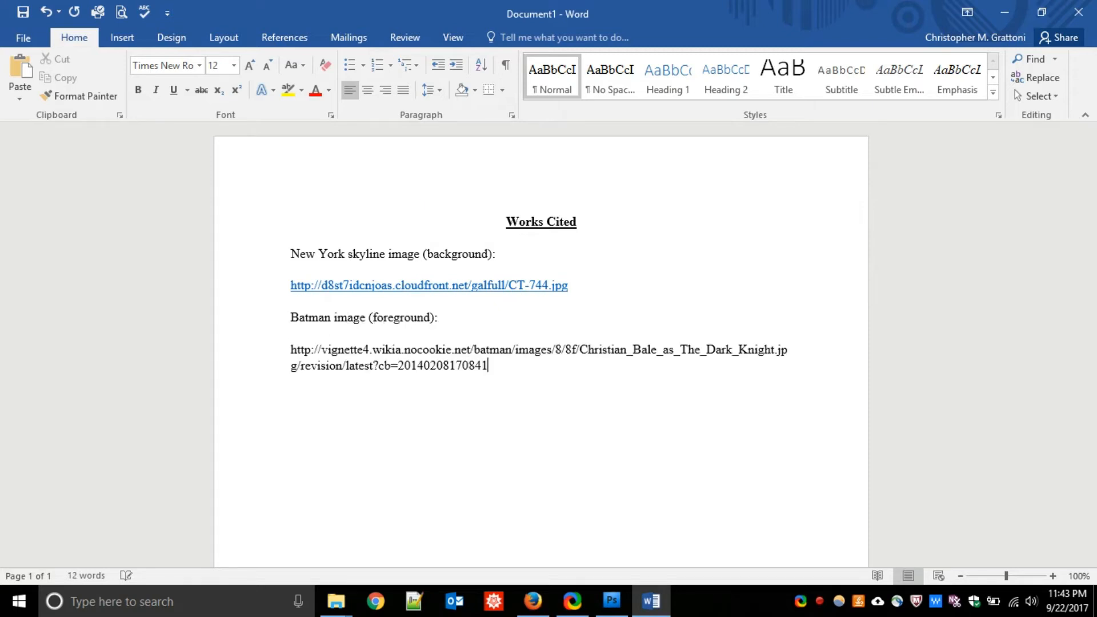
key(Return)
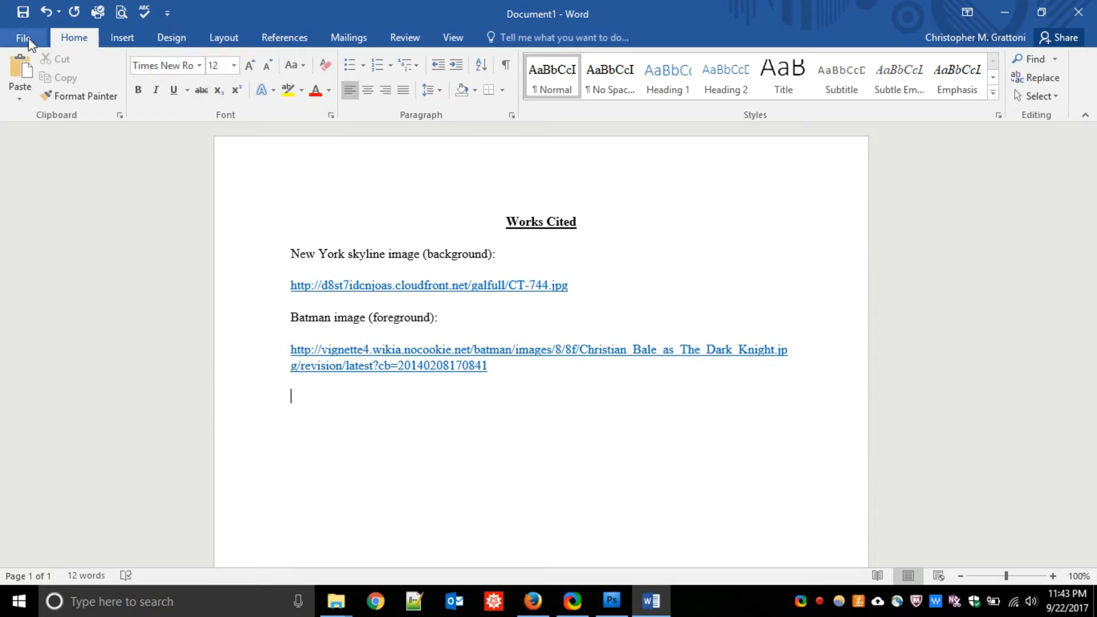
Step: Save the document as Works_Cited_LASTNAME.docx in the MoviePoster folder on the Desktop
click(23, 38)
click(41, 194)
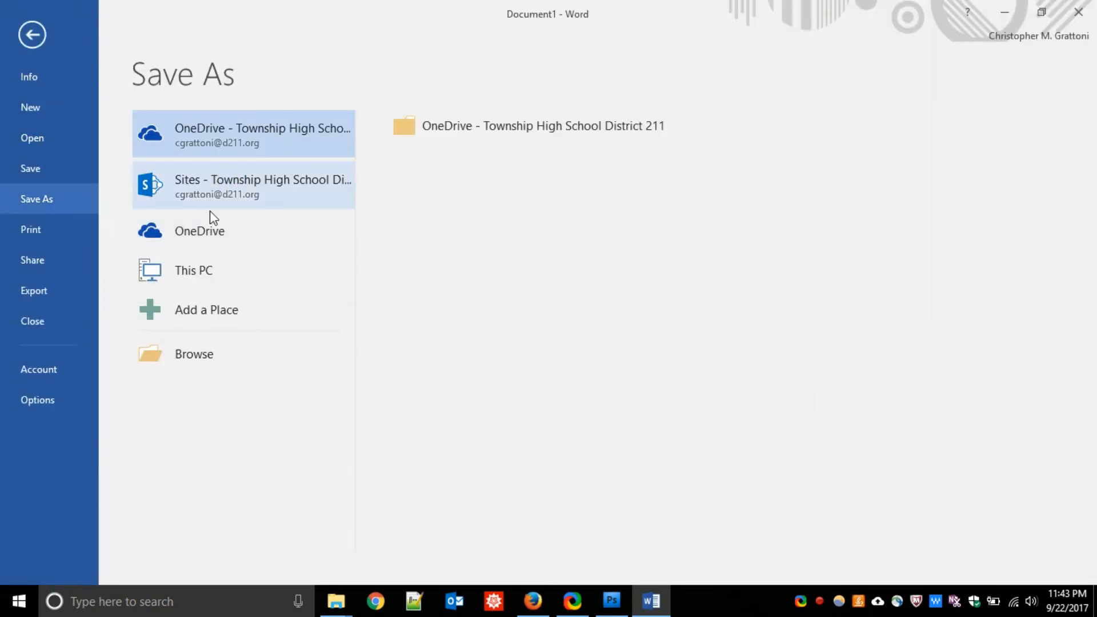
click(211, 266)
double_click(246, 263)
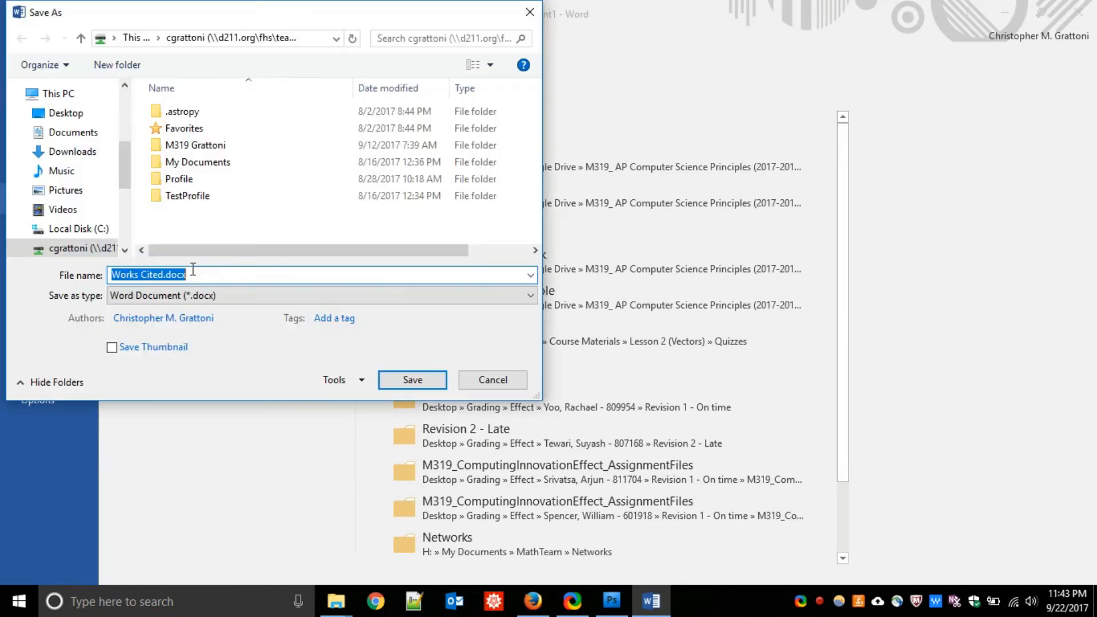
click(84, 115)
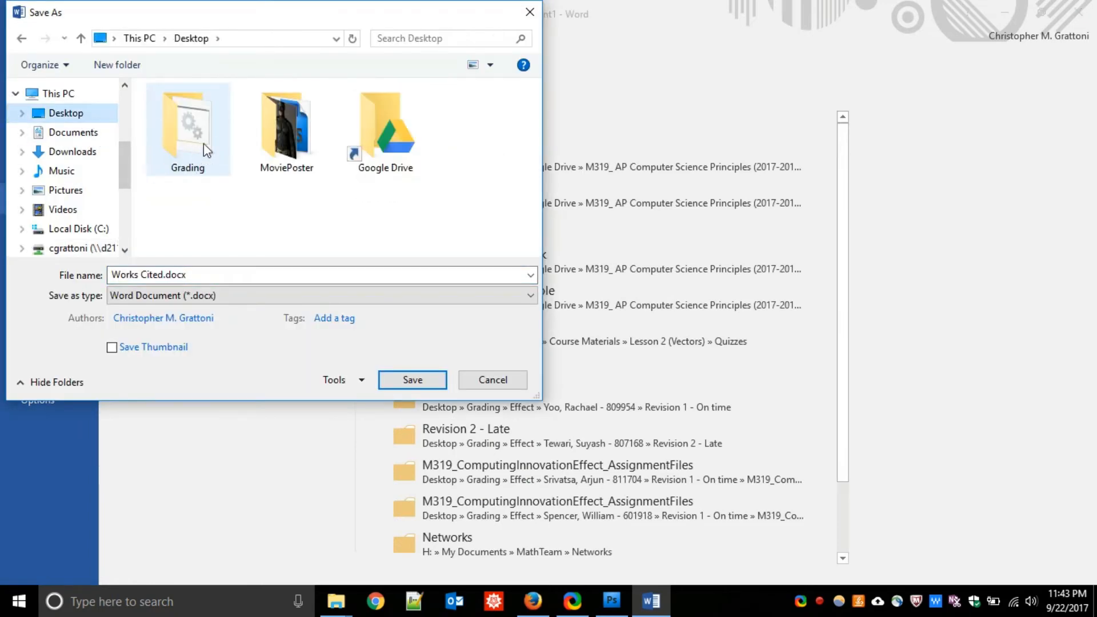
double_click(280, 122)
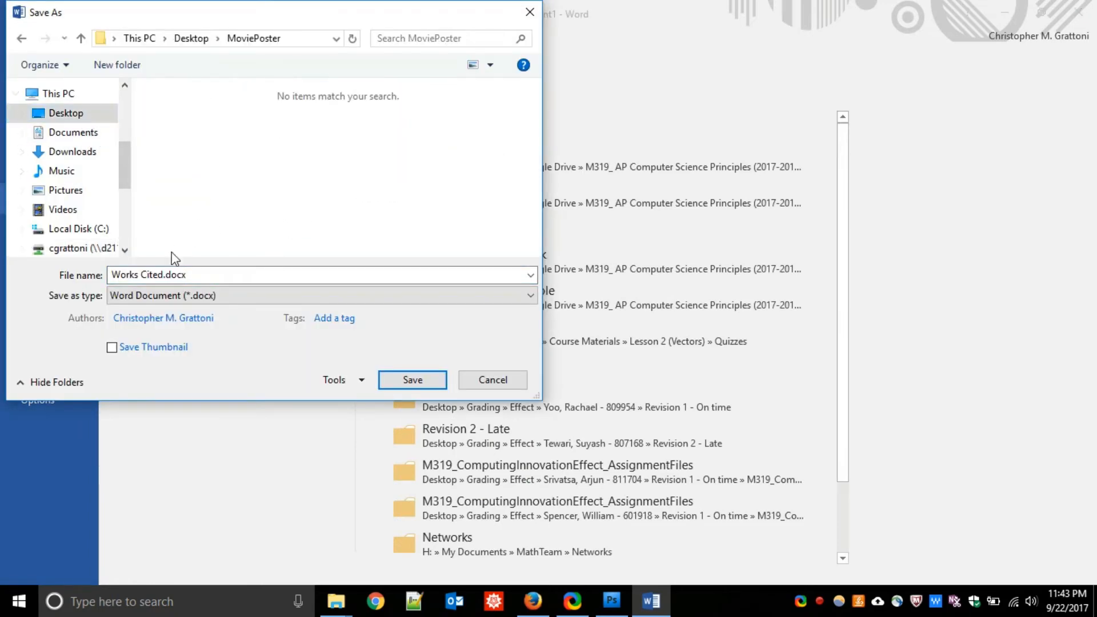
triple_click(158, 276)
click(159, 275)
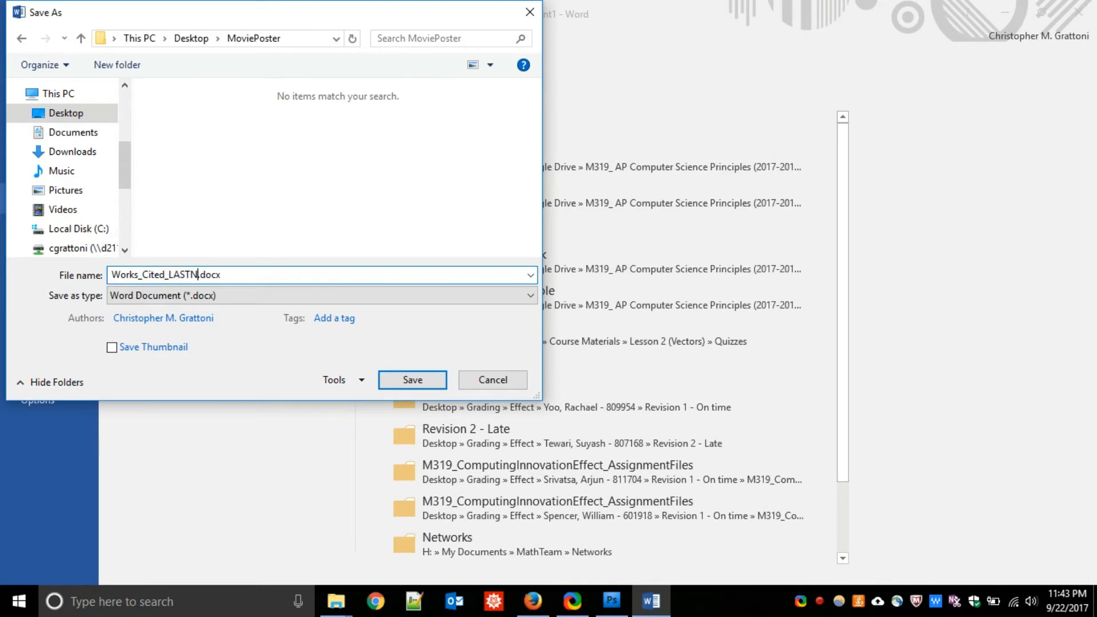
key(Return)
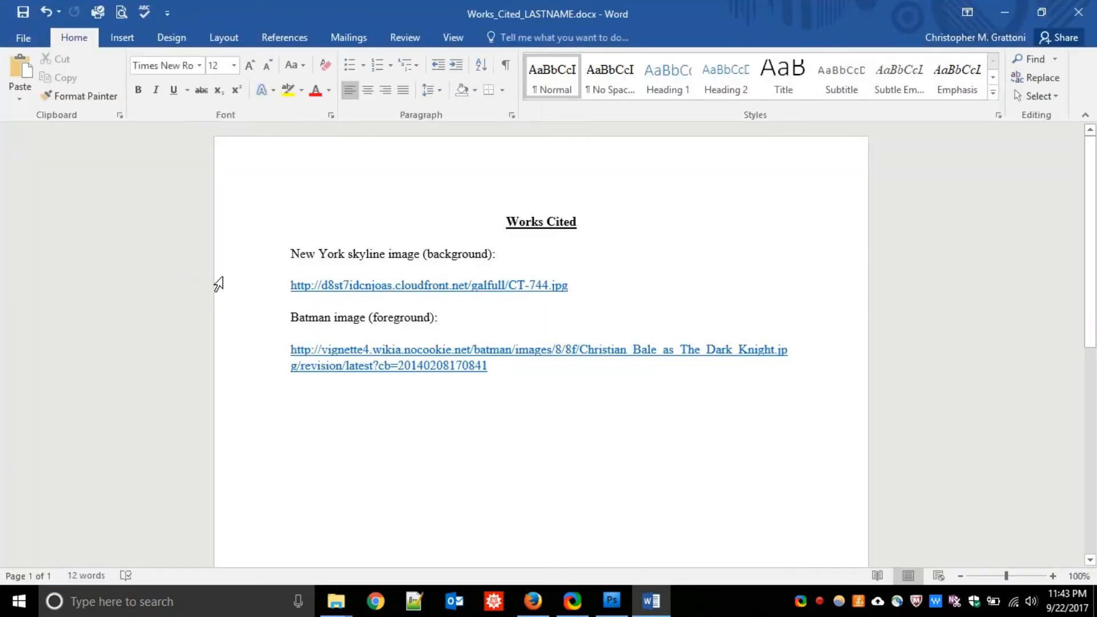
key(alt+Tab)
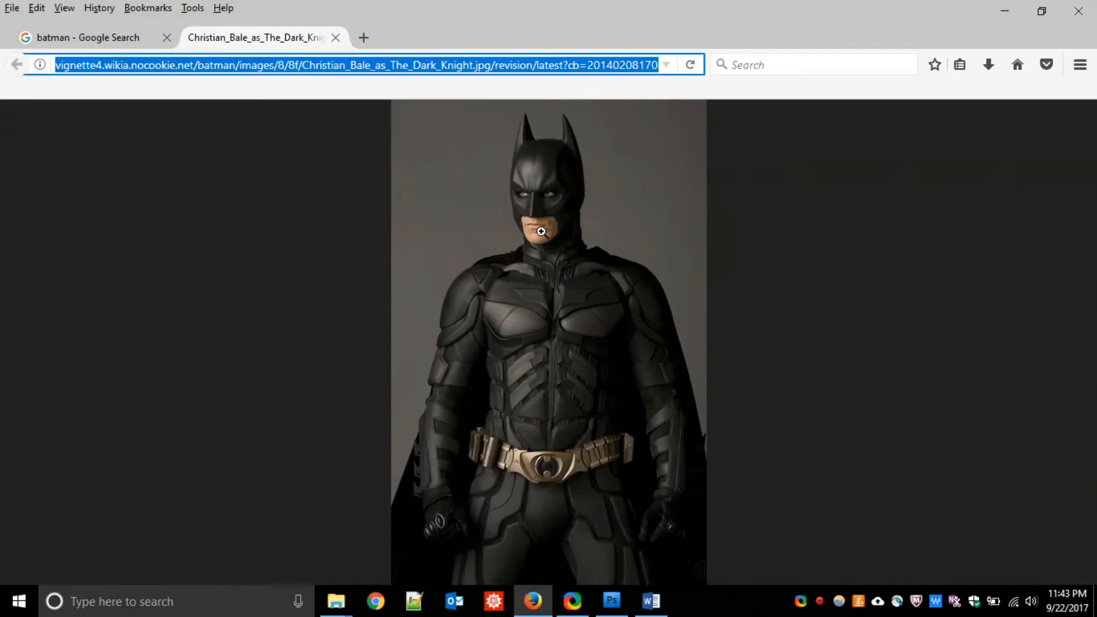
right_click(538, 229)
click(588, 284)
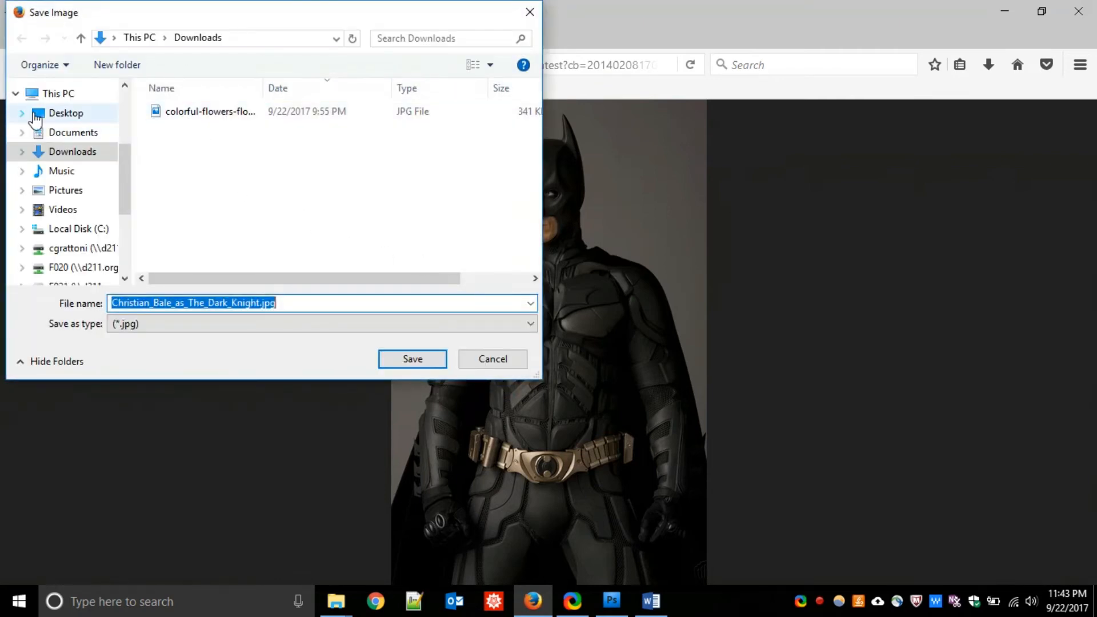
click(36, 118)
click(271, 114)
double_click(271, 114)
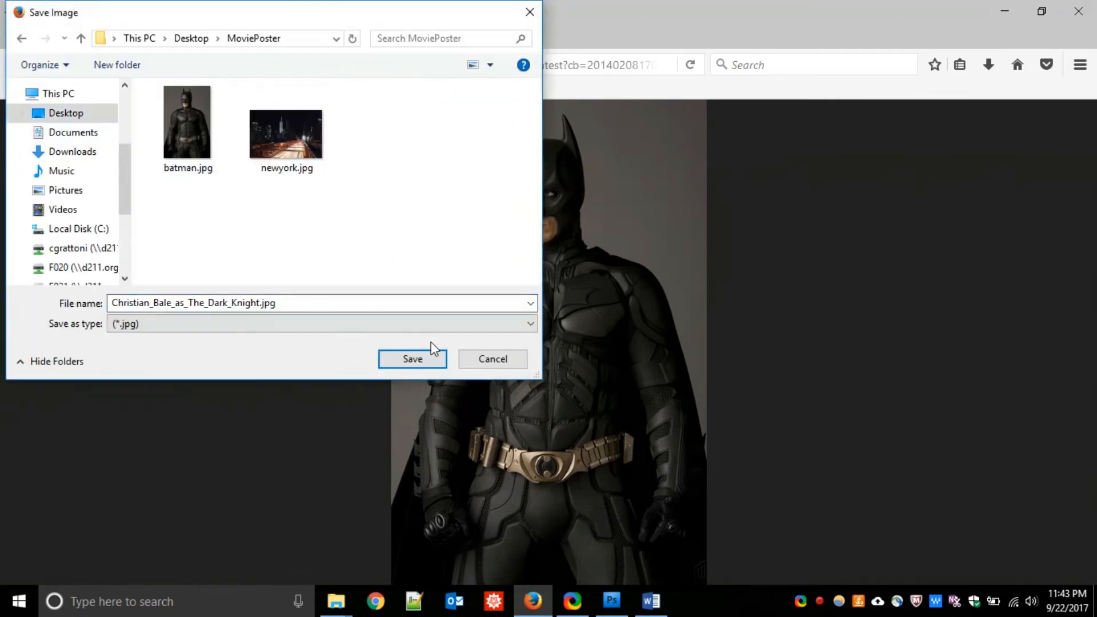
click(490, 360)
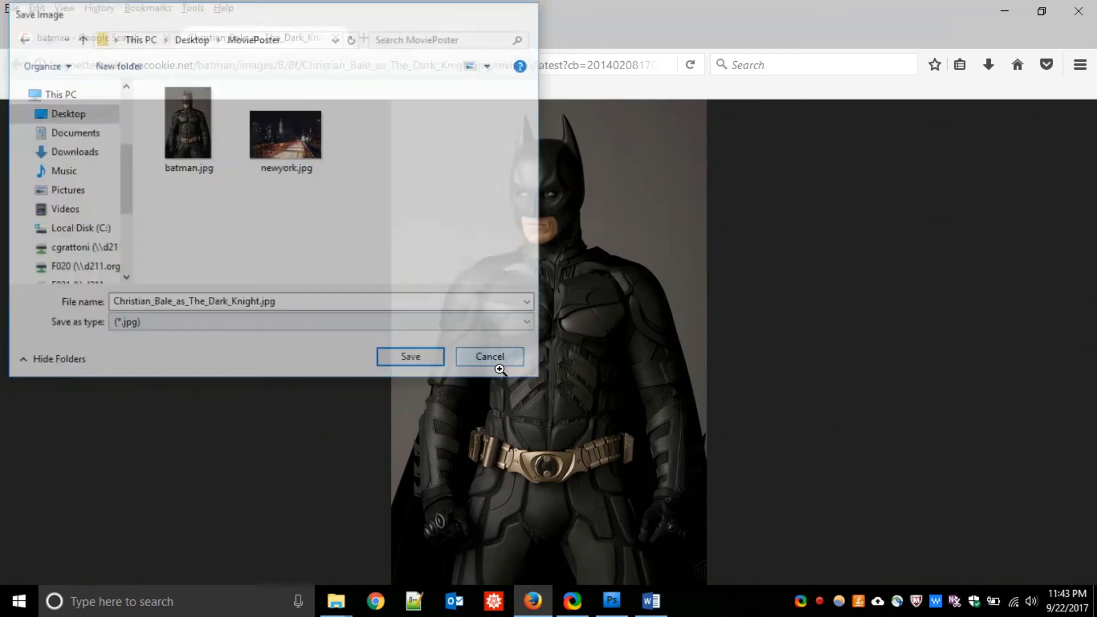
Step: Switch to Photoshop with Movie_Poster_LASTNAME.psd in view
key(alt+Tab)
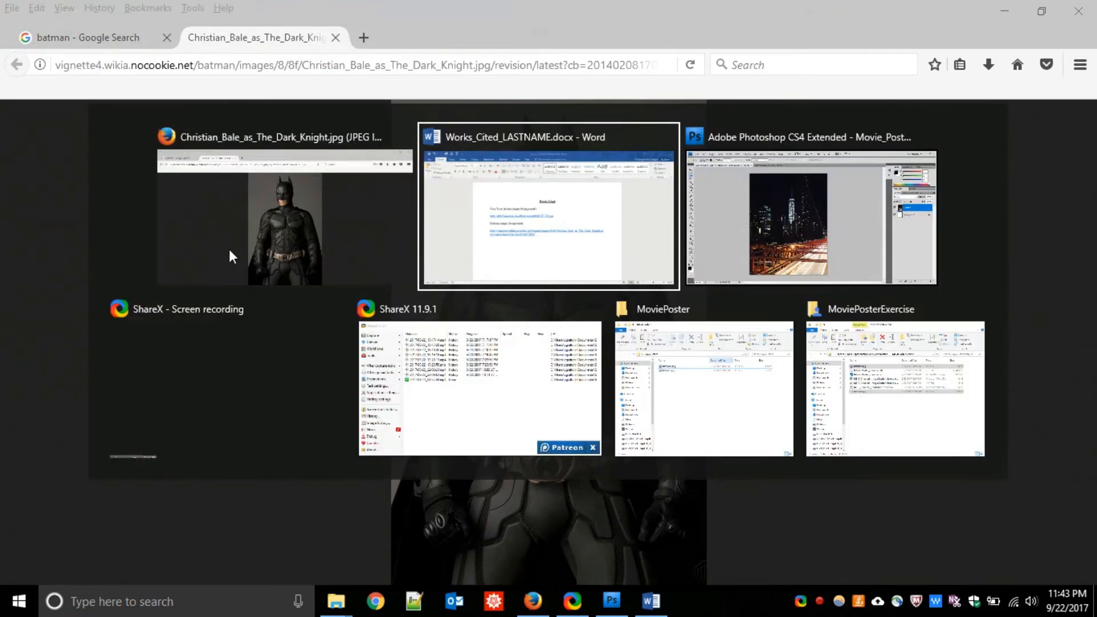
key(alt+Tab)
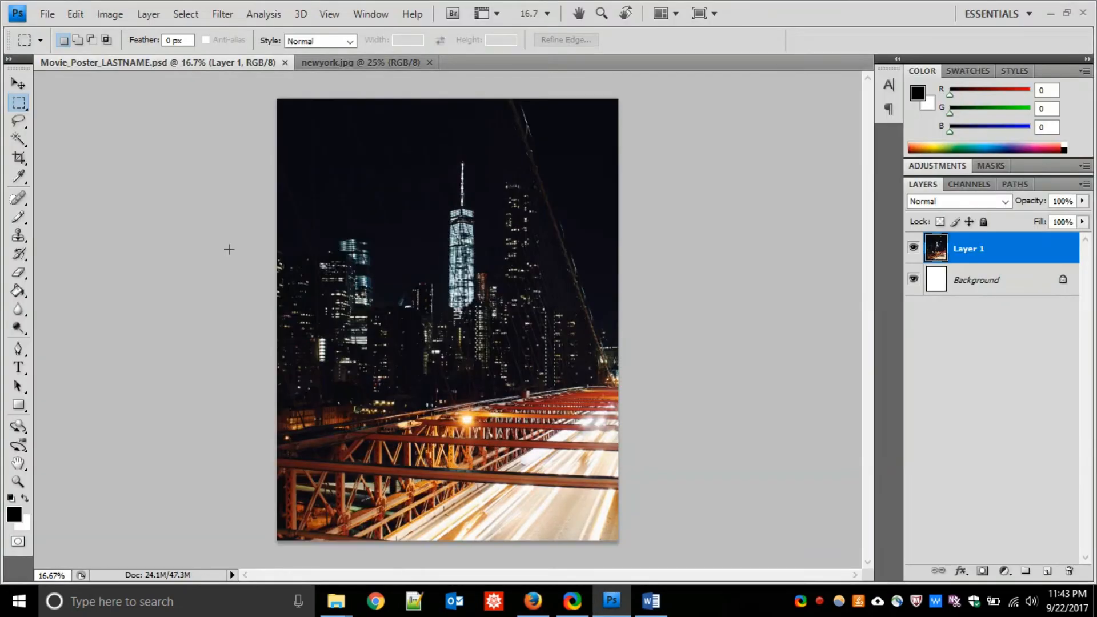
Step: Open batman.jpg, select and copy the whole picture, and paste it as a new layer into Movie_Poster_LASTNAME.psd
click(47, 17)
click(68, 48)
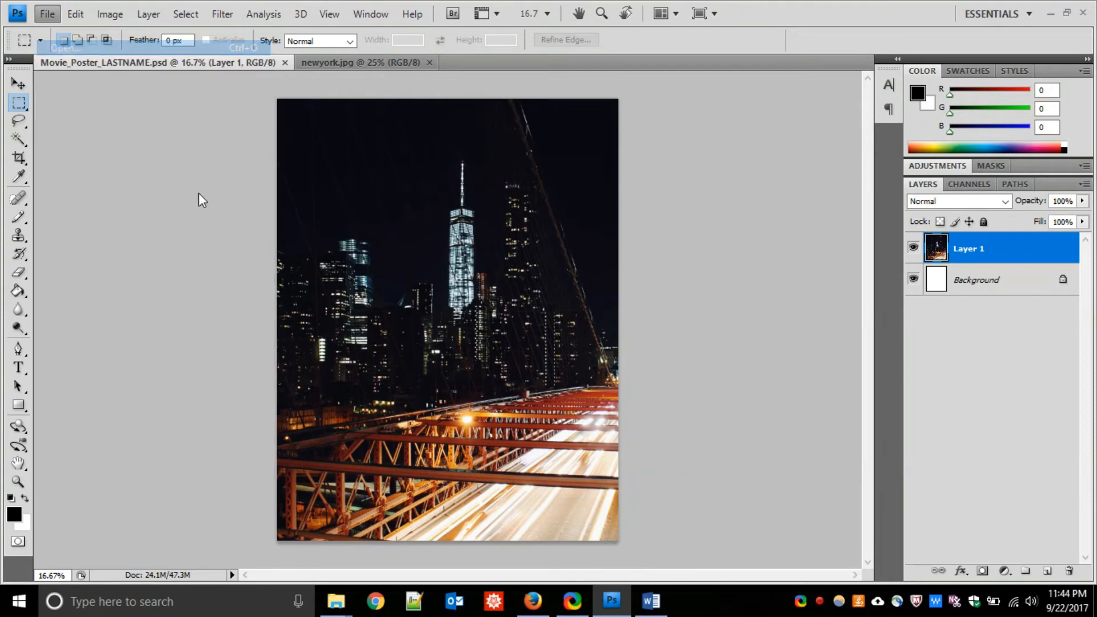
double_click(434, 122)
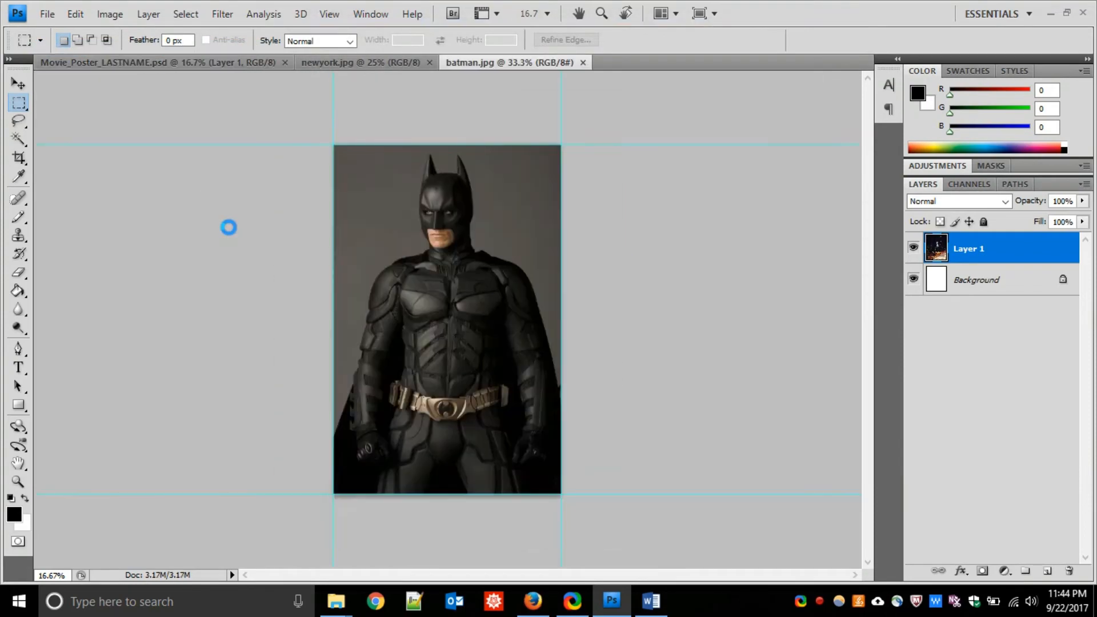
key(ctrl+a)
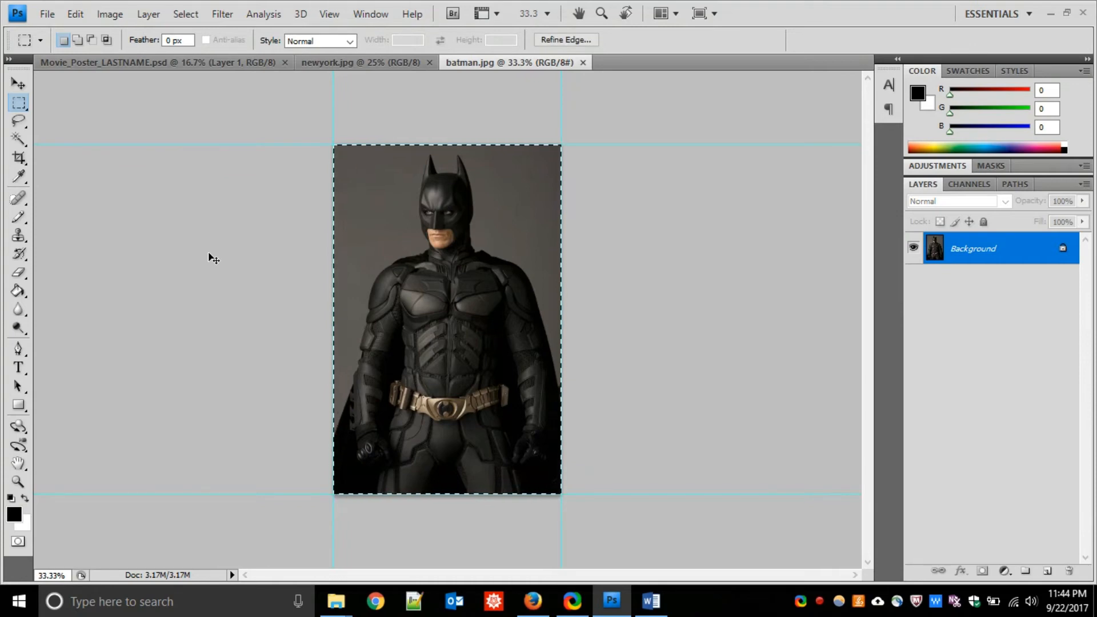
click(119, 63)
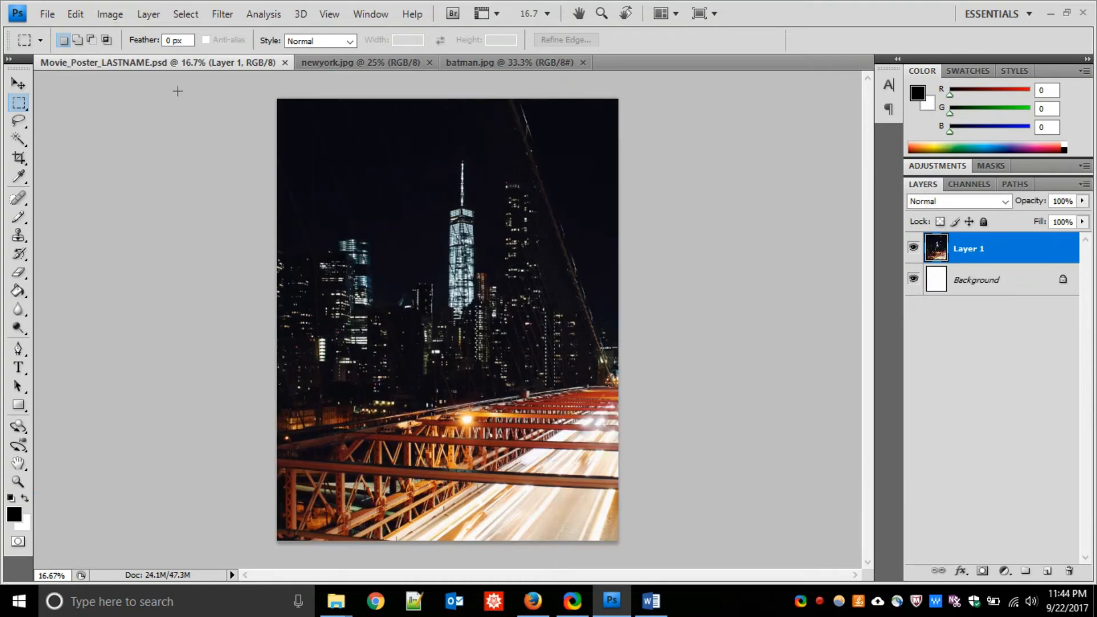
key(ctrl+v)
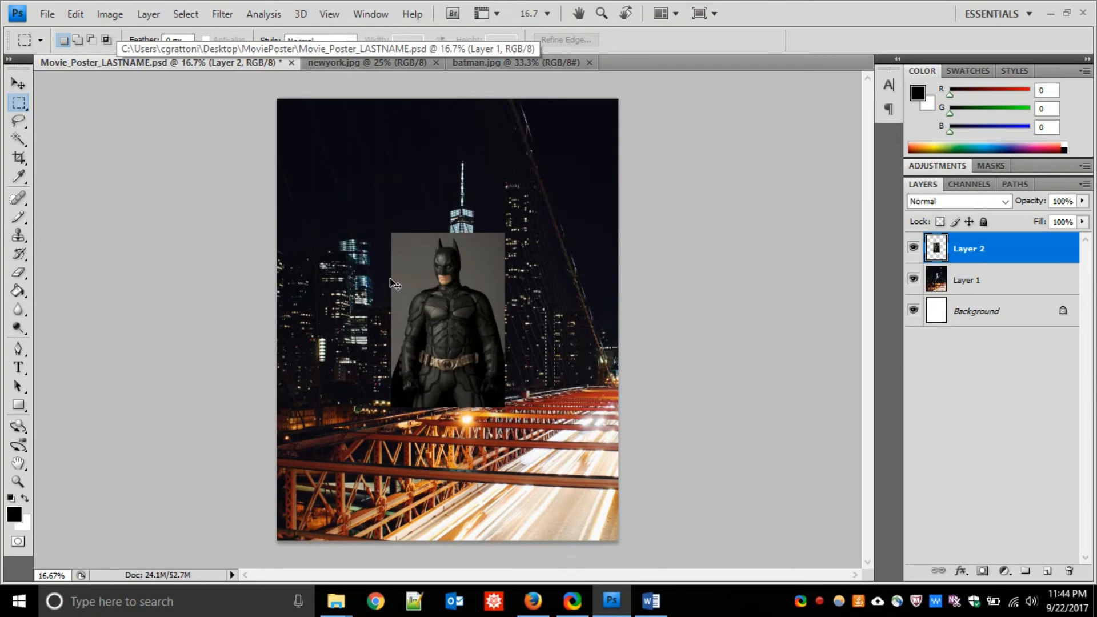
Step: Try to select the grey backdrop around Batman with the Magic Wand in the poster and in batman.jpg, clearing each selection
key(ctrl+plus)
key(ctrl+plus)
key(ctrl+plus)
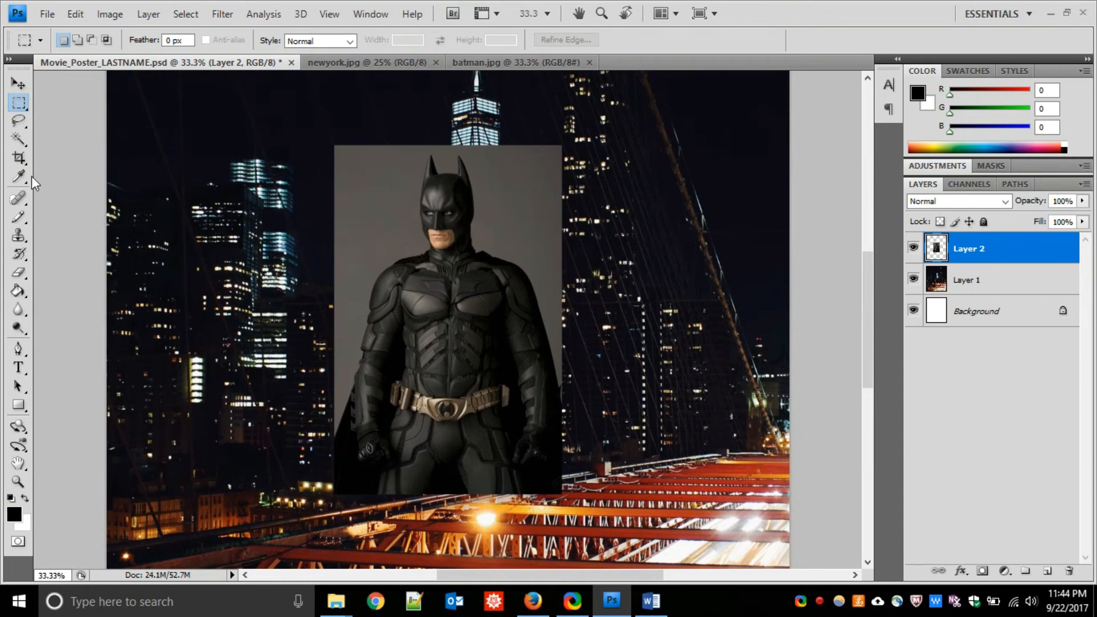
click(18, 141)
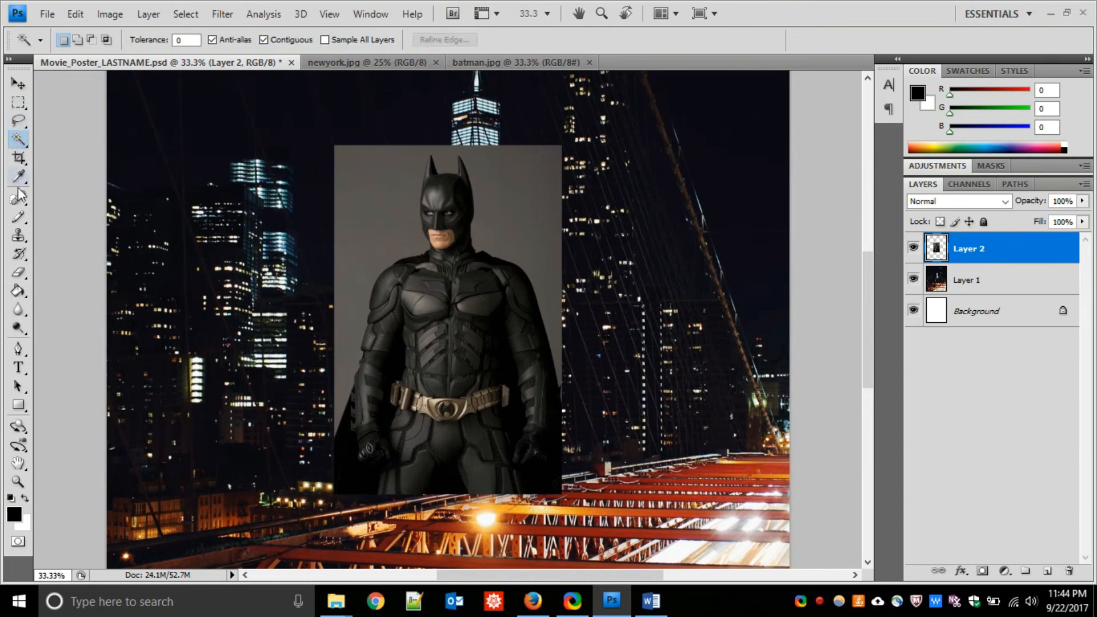
right_click(17, 141)
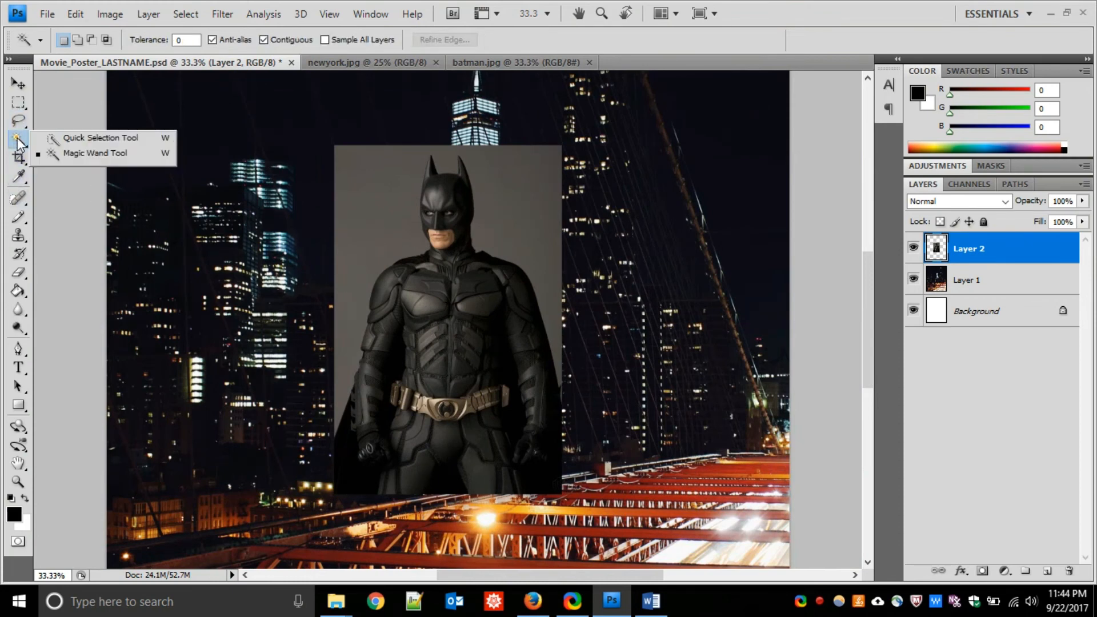
click(71, 154)
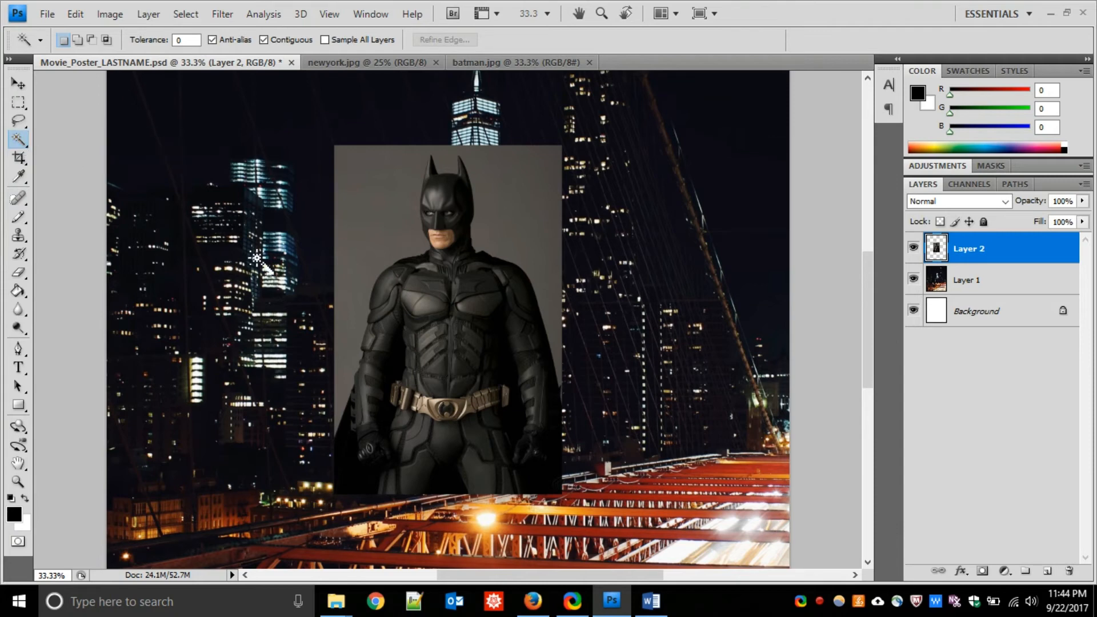
click(356, 242)
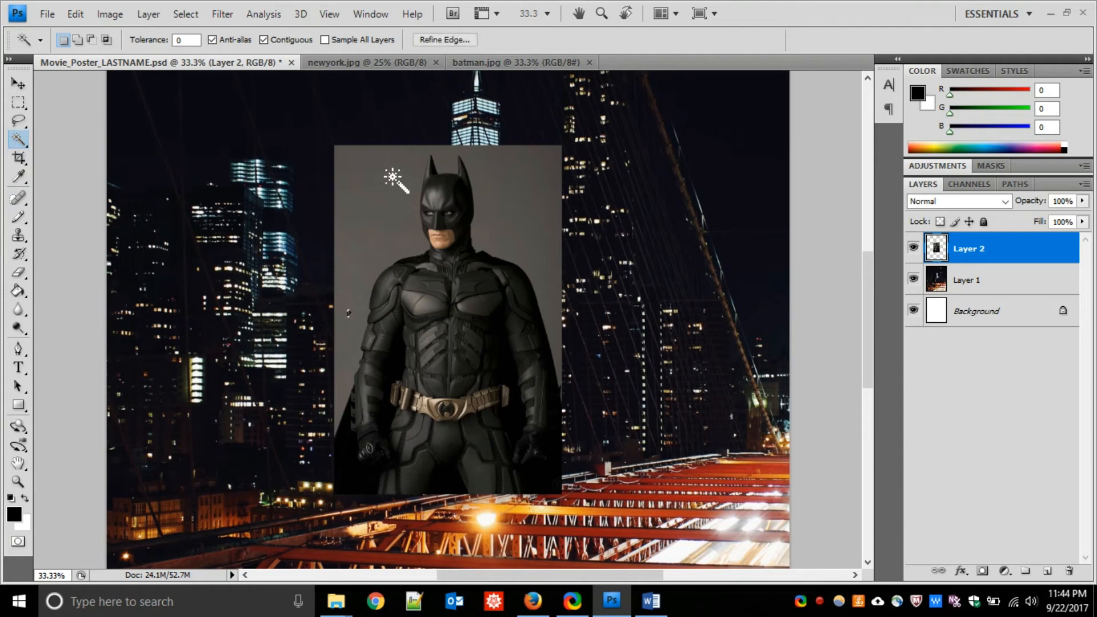
key(ctrl+d)
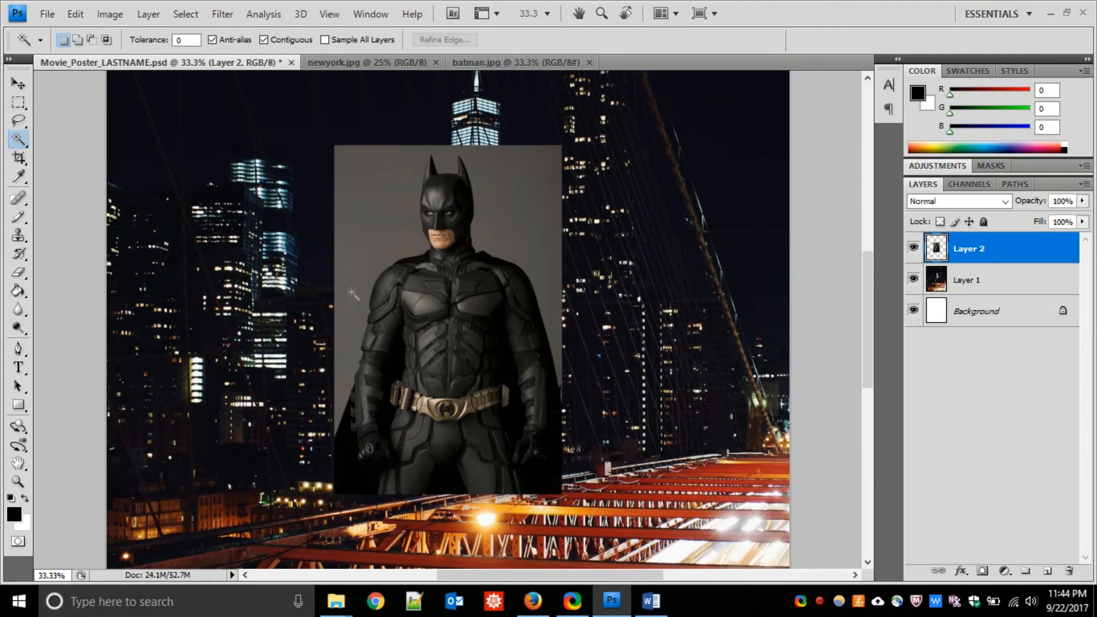
click(351, 292)
click(491, 63)
key(ctrl+d)
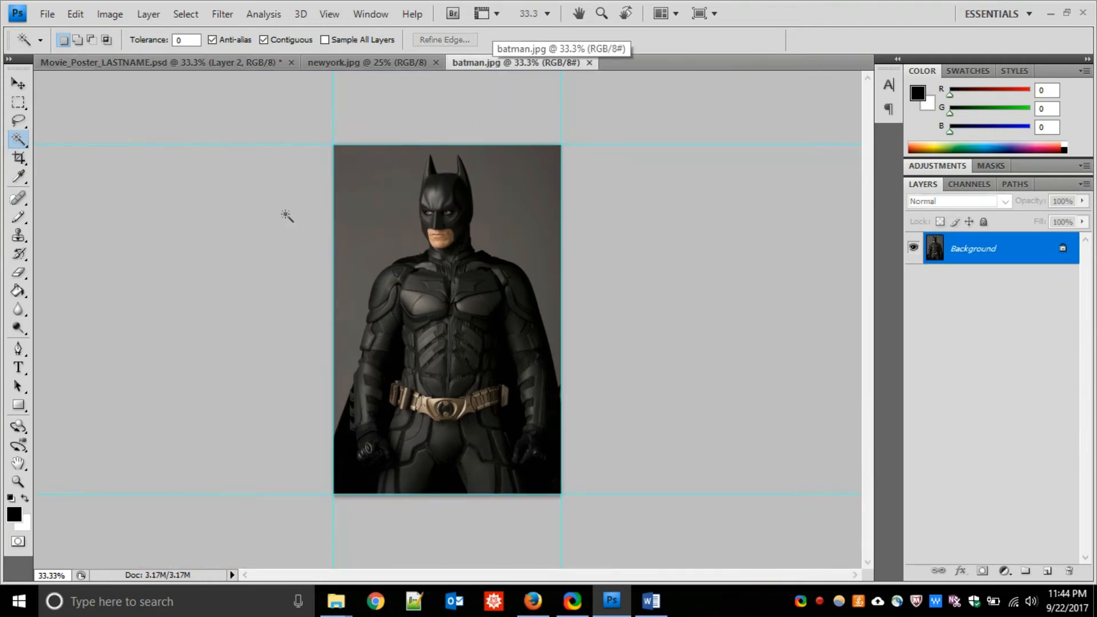
click(374, 217)
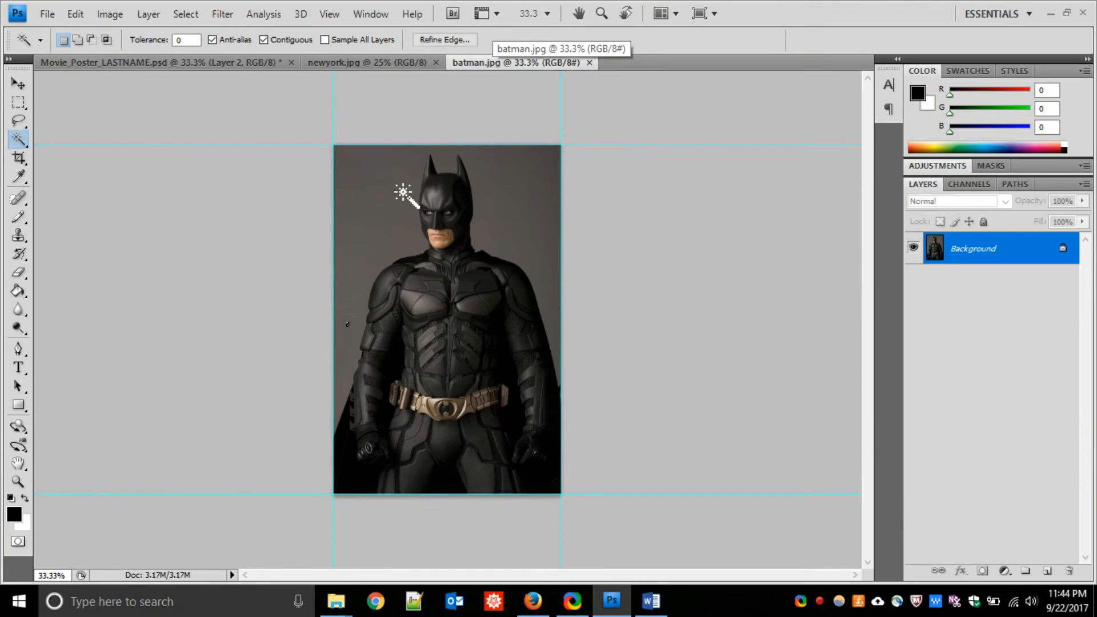
key(ctrl+d)
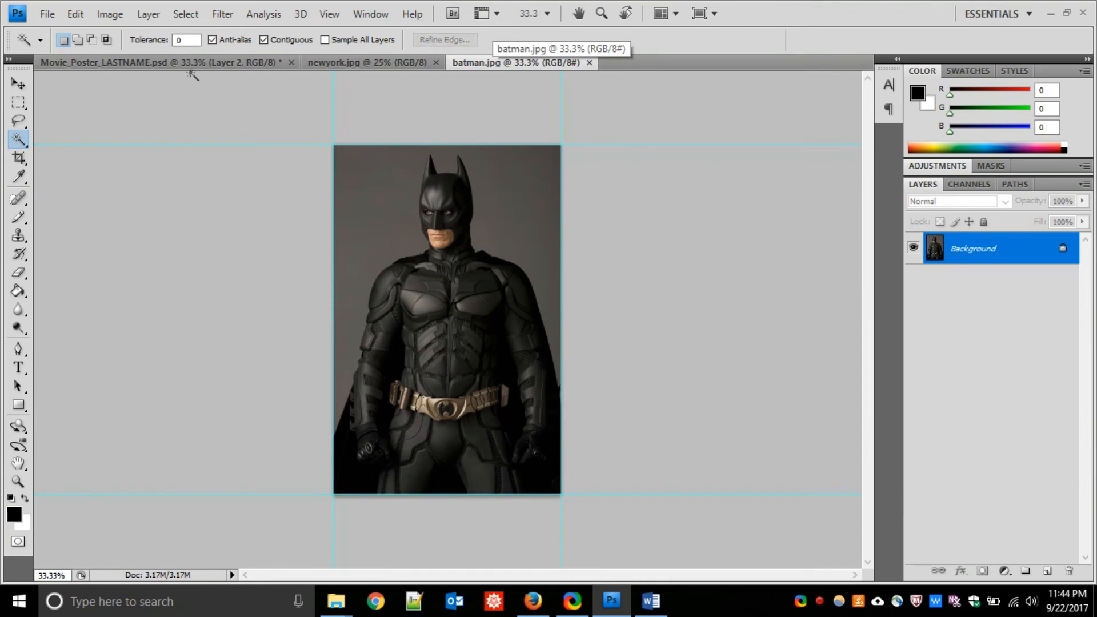
Step: In Movie_Poster_LASTNAME.psd, select the grey backdrop on both sides of Batman on Layer 2 with the Quick Selection tool
click(19, 157)
click(21, 138)
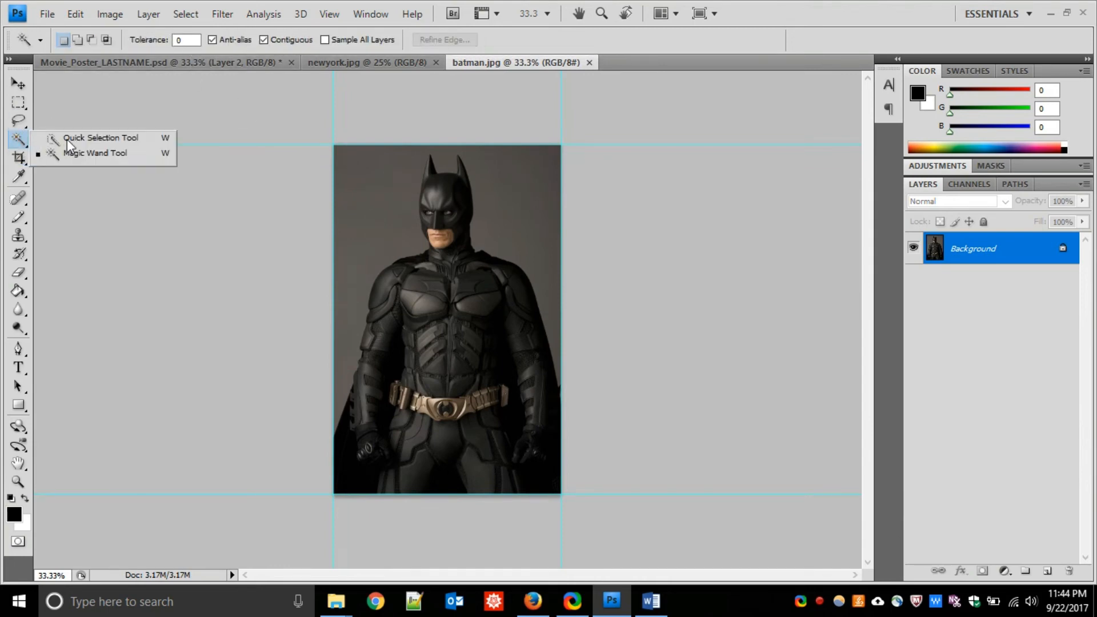
click(91, 138)
click(100, 62)
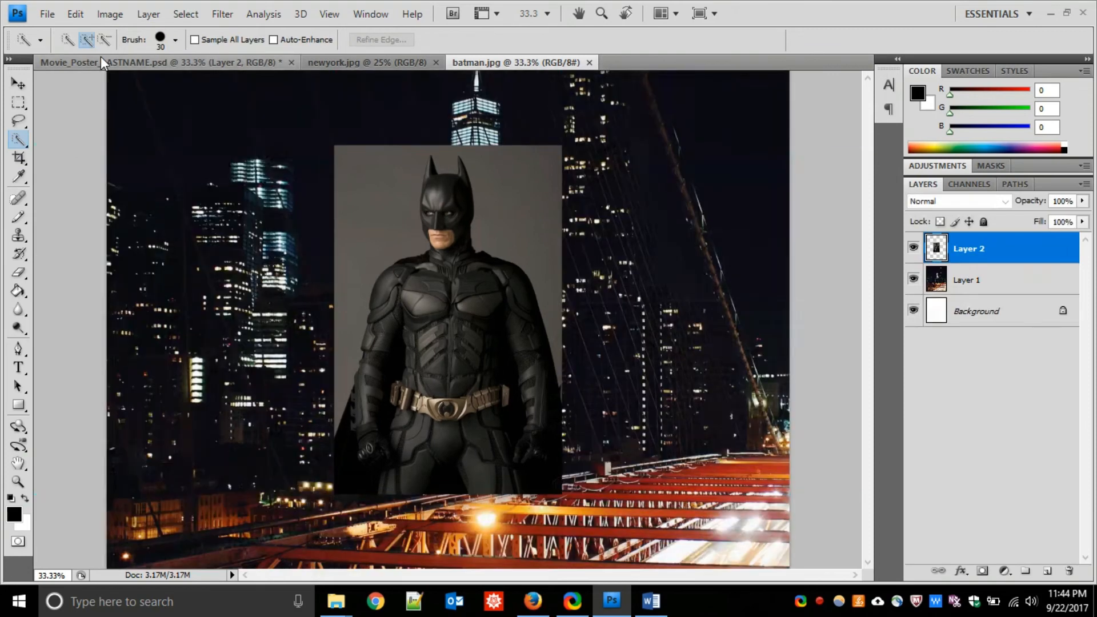
click(15, 144)
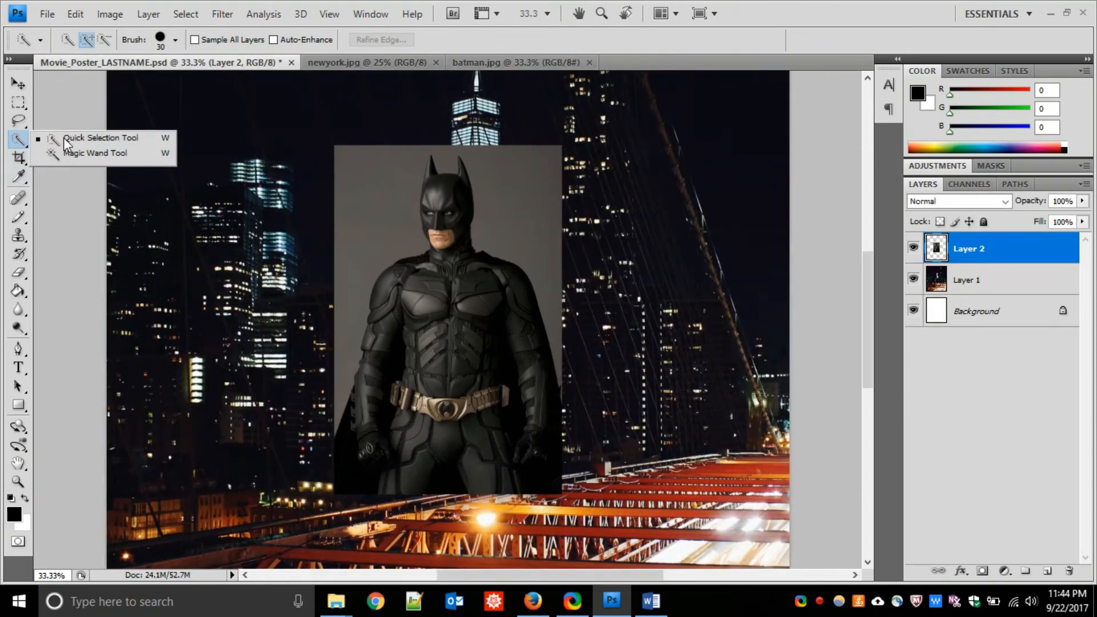
click(64, 139)
click(19, 139)
drag(371, 267, 359, 306)
mouse_move(406, 194)
mouse_down()
mouse_move(420, 156)
mouse_move(454, 170)
mouse_move(485, 162)
mouse_move(501, 189)
mouse_up()
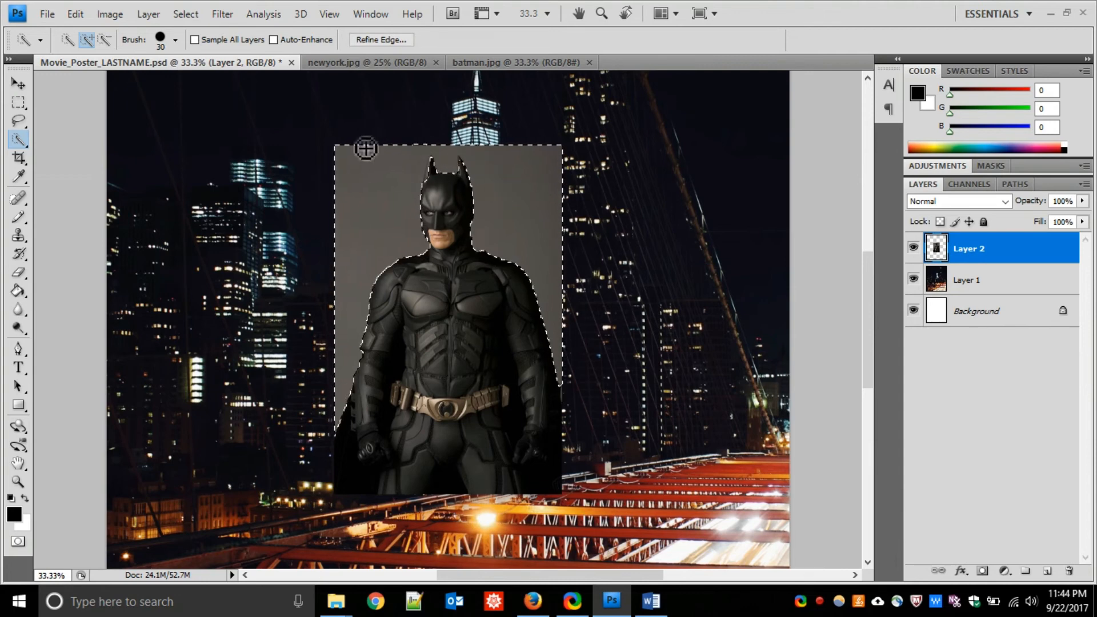
Step: Refine the backdrop selection around Batman's ears by subtracting and adding areas, then delete the grey backdrop and deselect
click(107, 40)
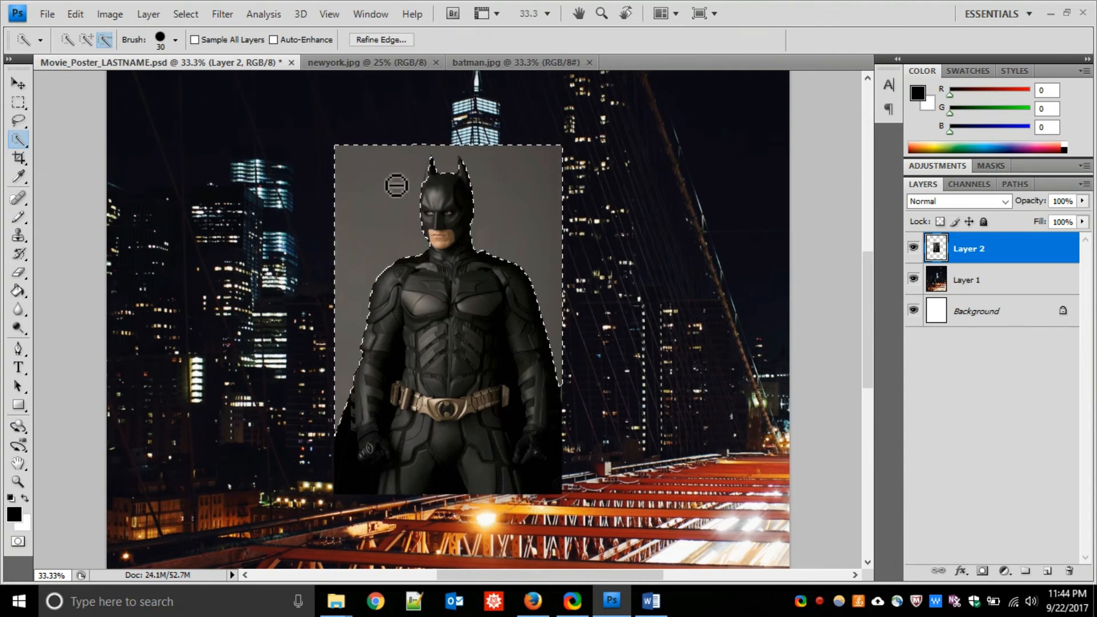
drag(439, 174, 436, 186)
click(470, 169)
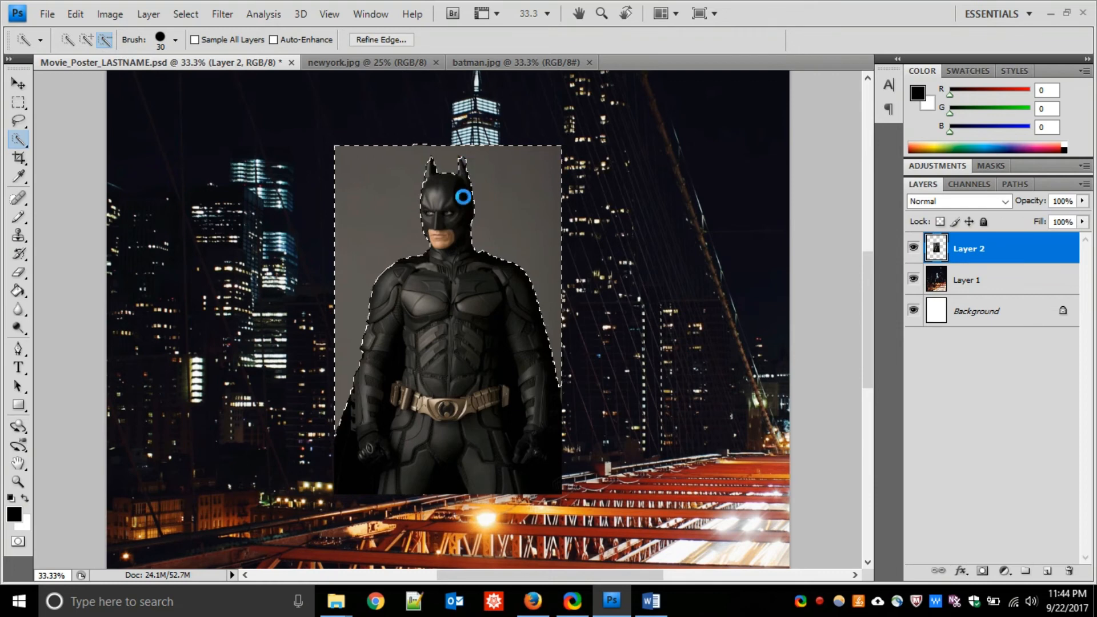
click(86, 38)
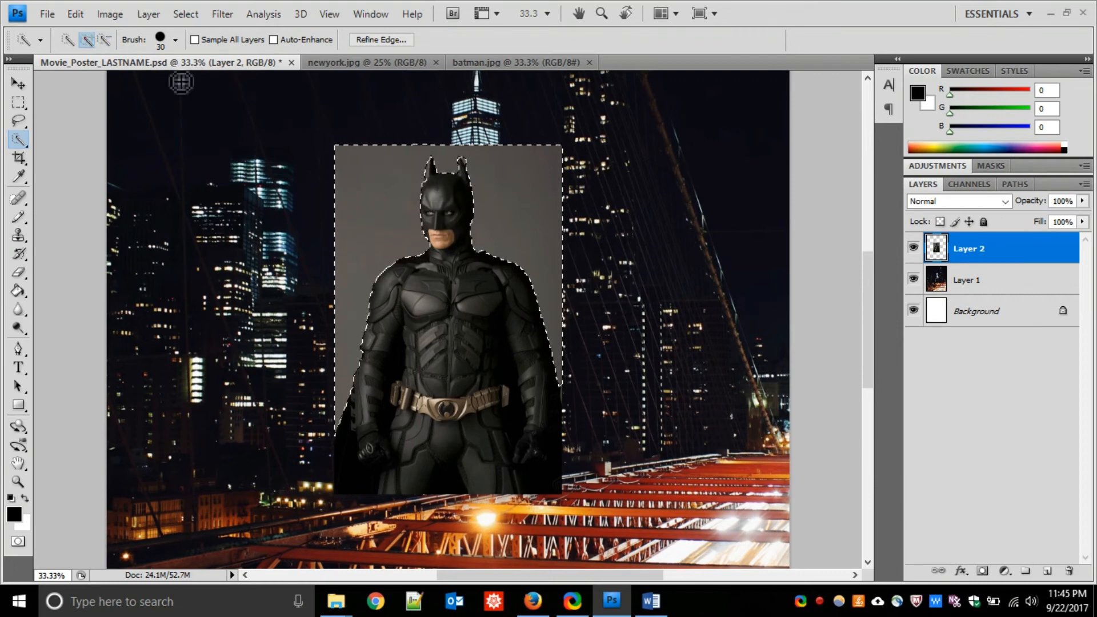
click(476, 164)
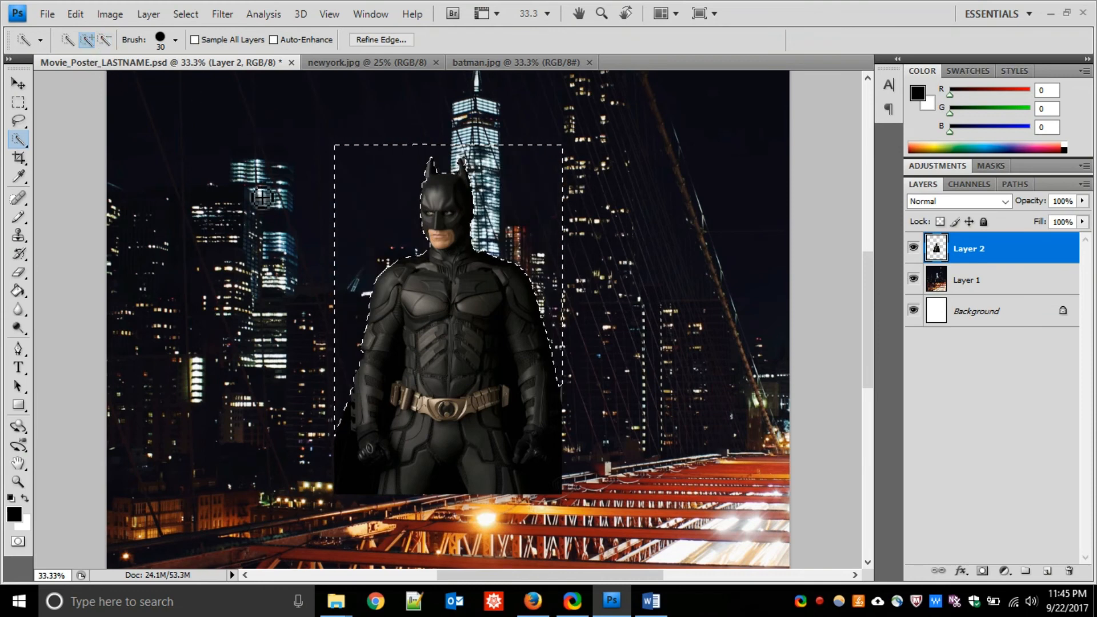
key(ctrl+d)
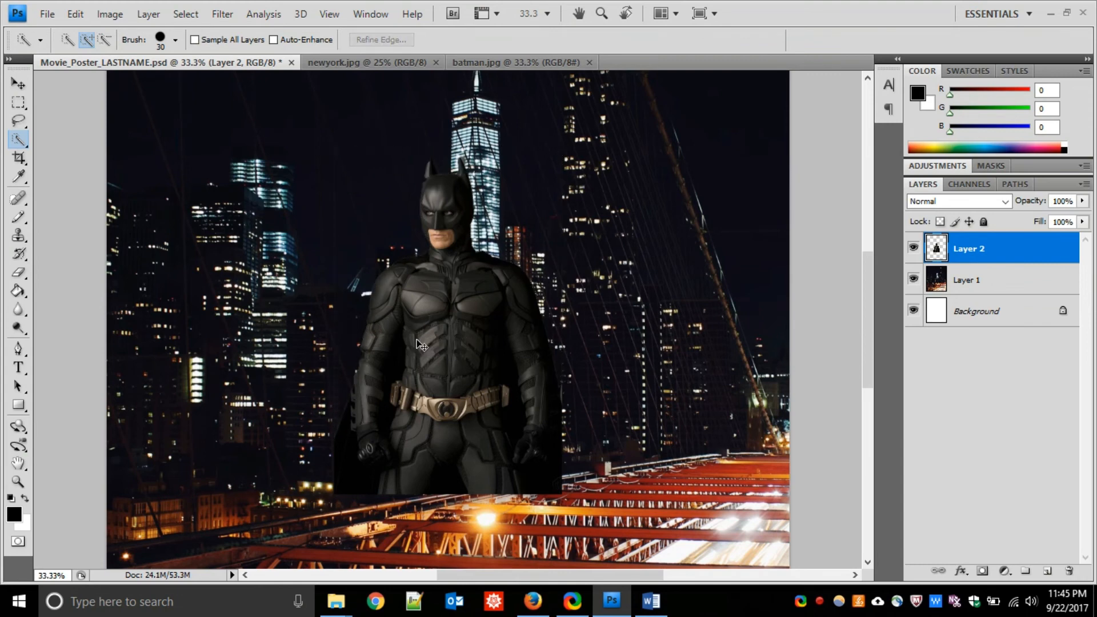
Step: Move the Batman cutout into the lower-right corner of the poster with Free Transform
key(ctrl+t)
drag(489, 322, 709, 395)
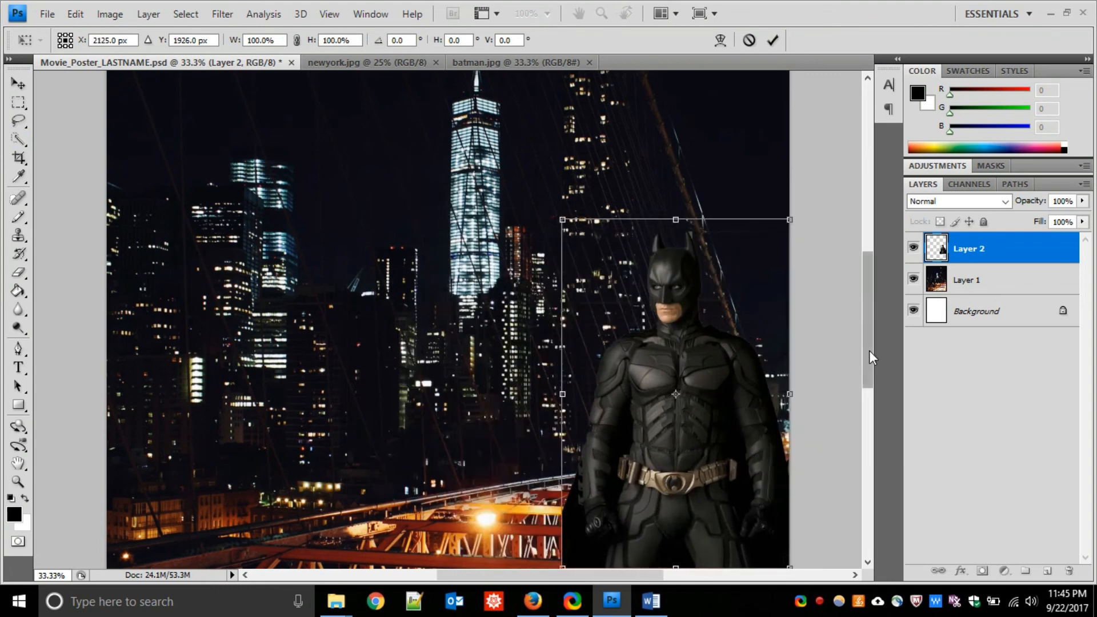
drag(869, 351, 868, 365)
mouse_move(684, 371)
mouse_down()
mouse_move(692, 575)
mouse_move(588, 611)
mouse_move(668, 614)
mouse_move(688, 391)
mouse_up()
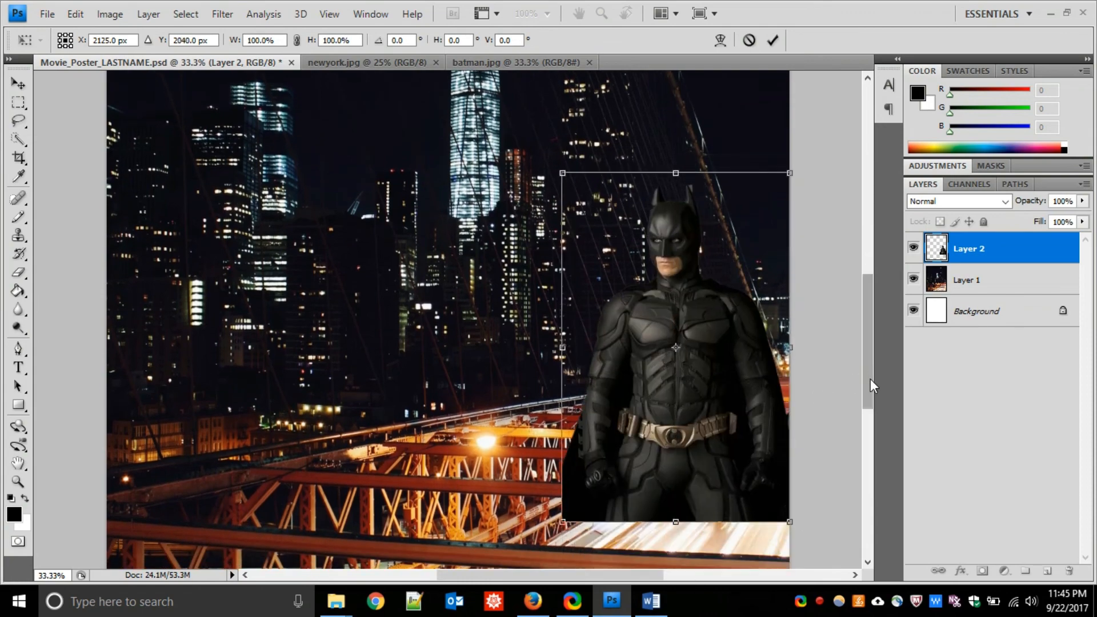
drag(870, 379, 866, 417)
drag(676, 243, 686, 423)
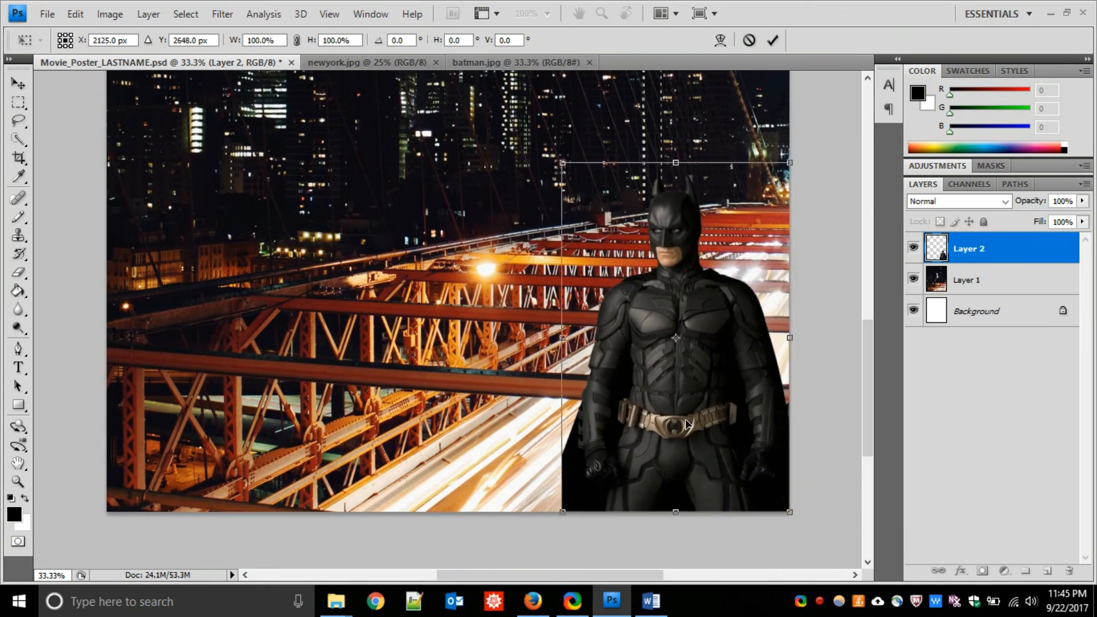
Step: Scale Batman proportionally to about 179% from his lower-right corner, apply the transform, and save the poster
key(ctrl+minus)
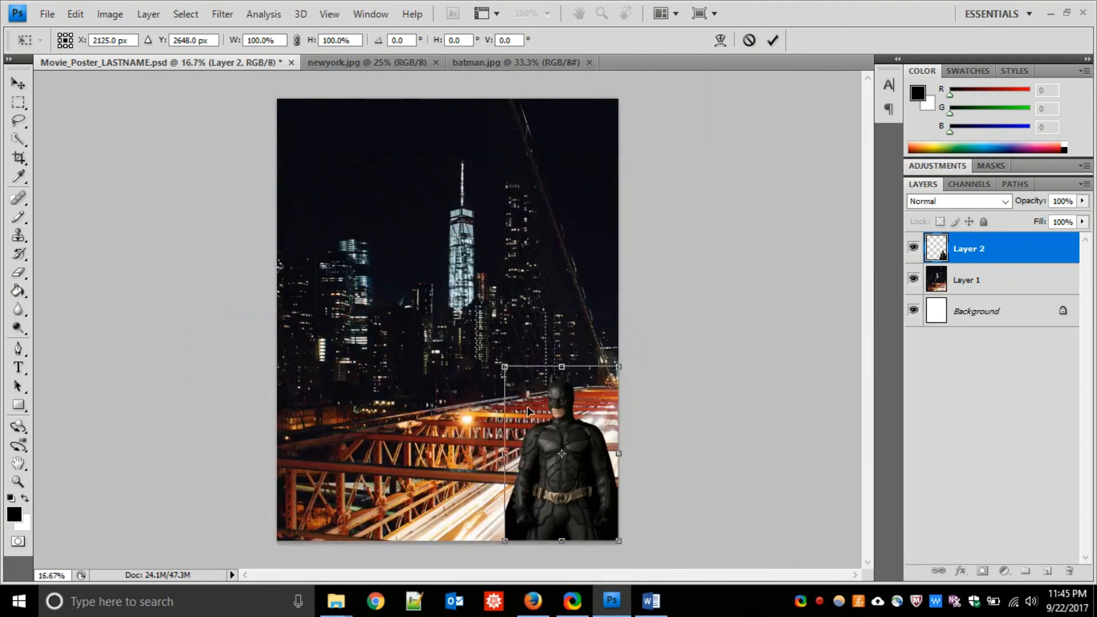
drag(506, 369, 385, 251)
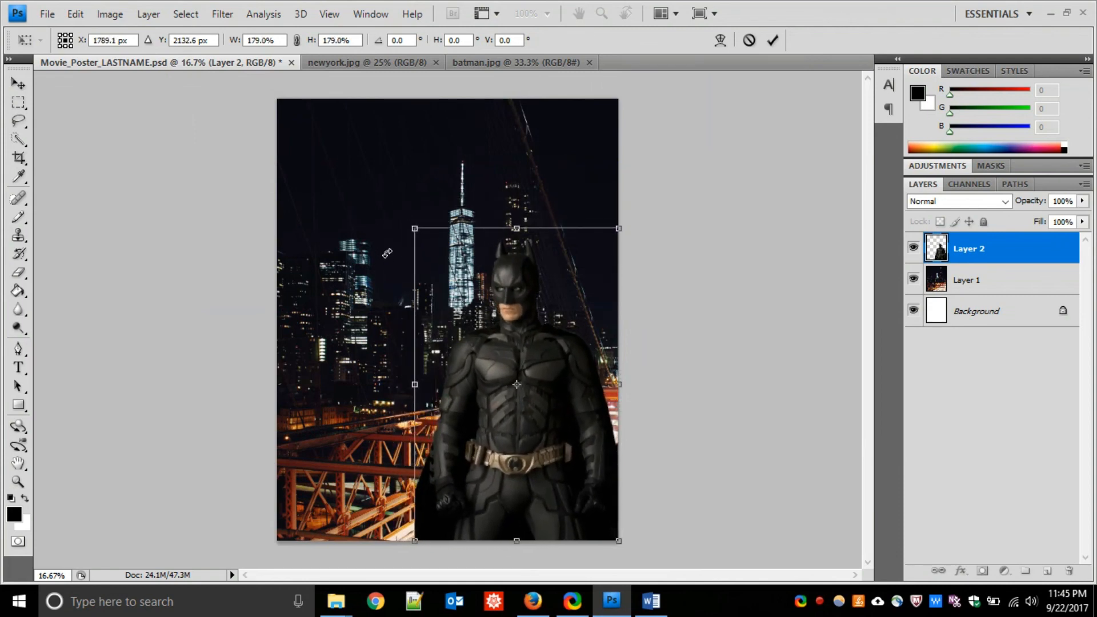
key(Return)
key(w)
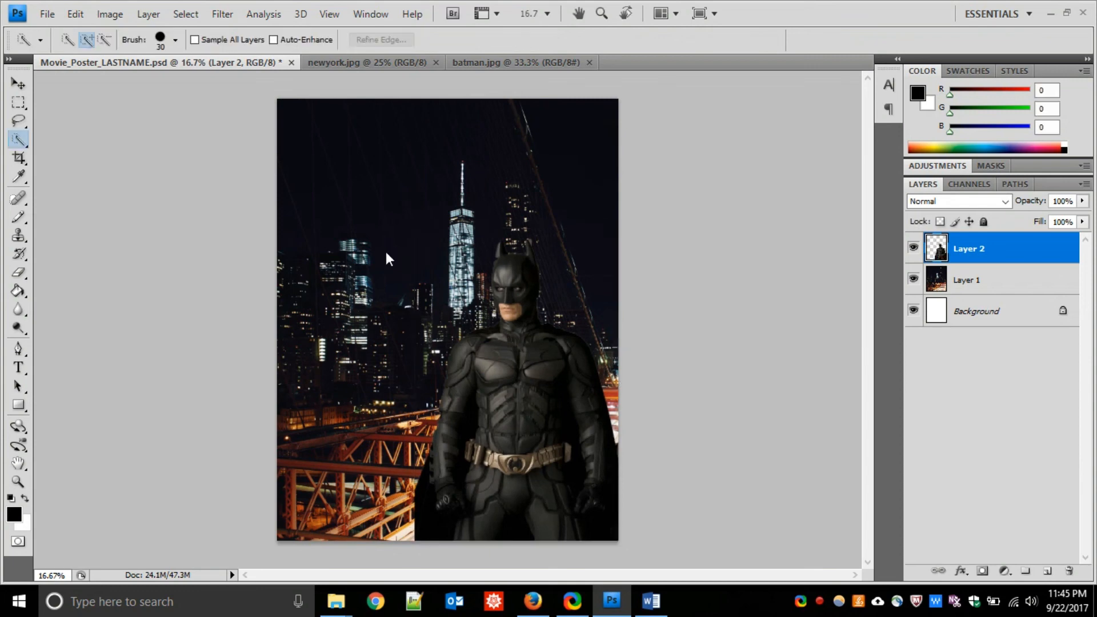
key(ctrl+s)
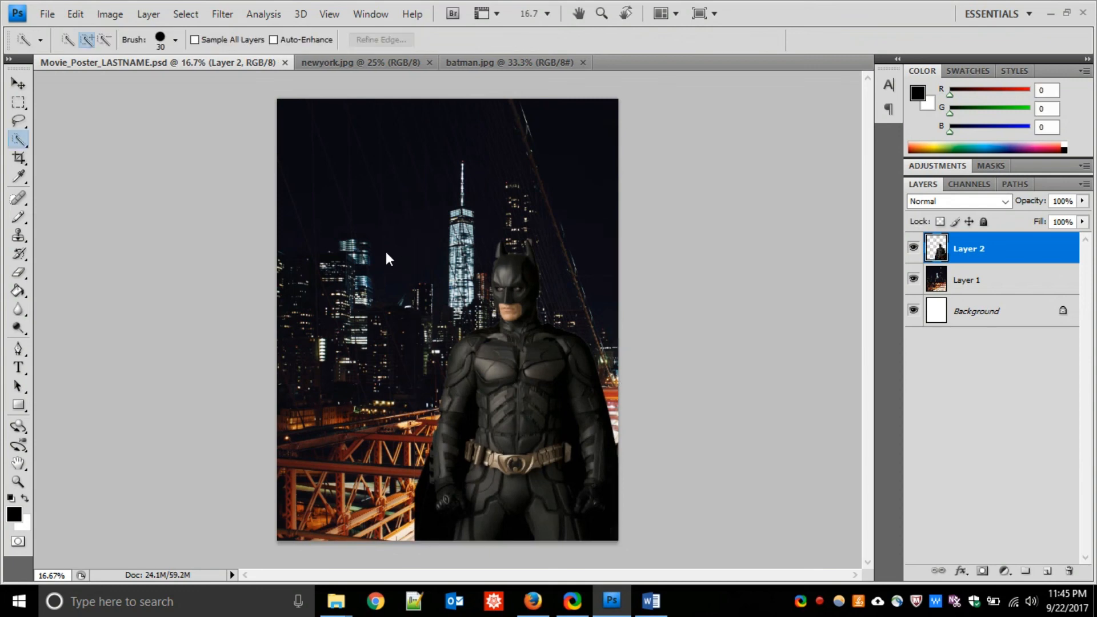